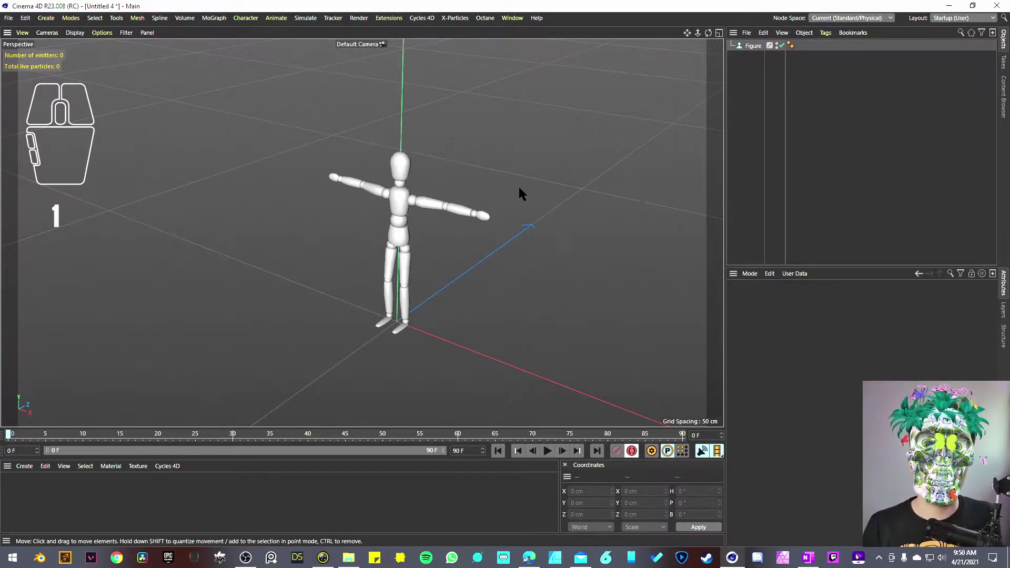
- Box-select the figure and call up the V popup showing submenu 1's mode commands
key(v)
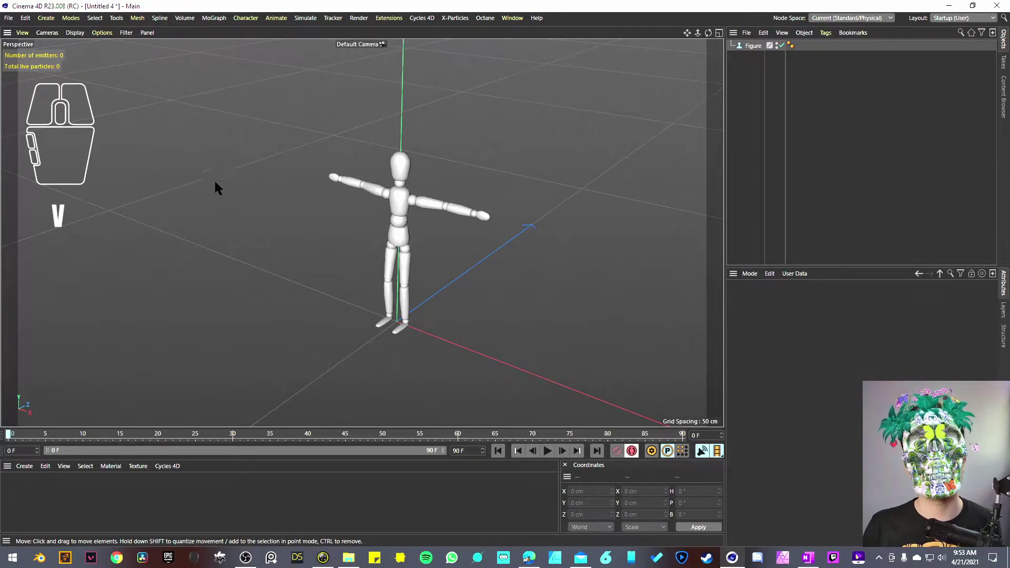
drag(215, 180, 449, 384)
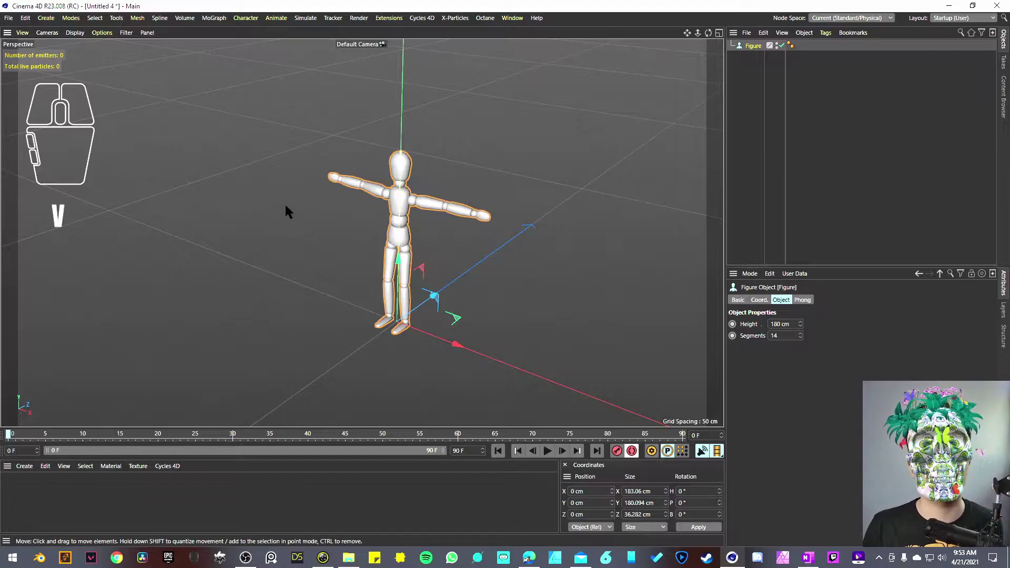
key(v)
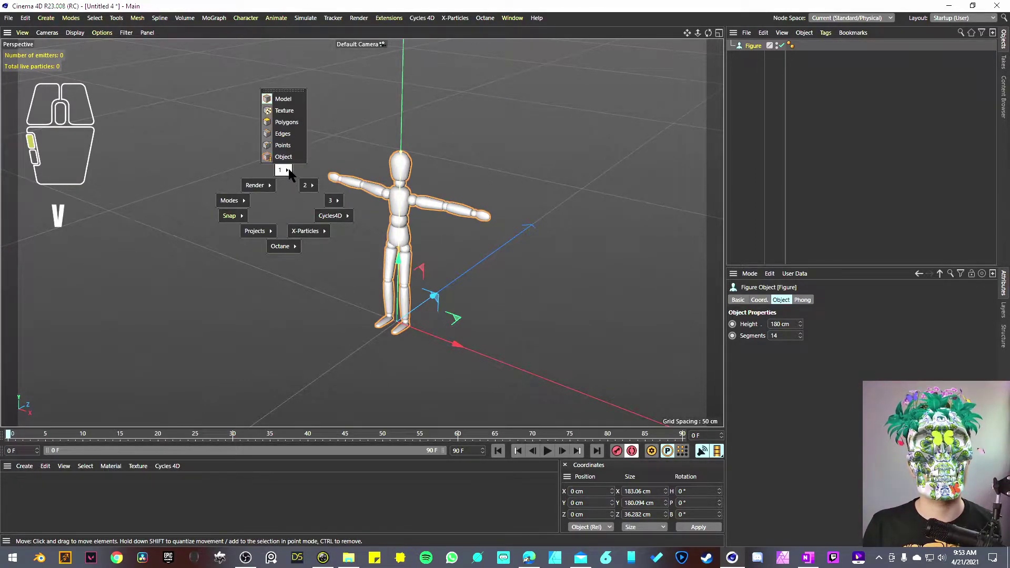
- Browse the popup's X-Particles, Snap, Cycles4D and 1 submenus, then close it
mouse_move(307, 231)
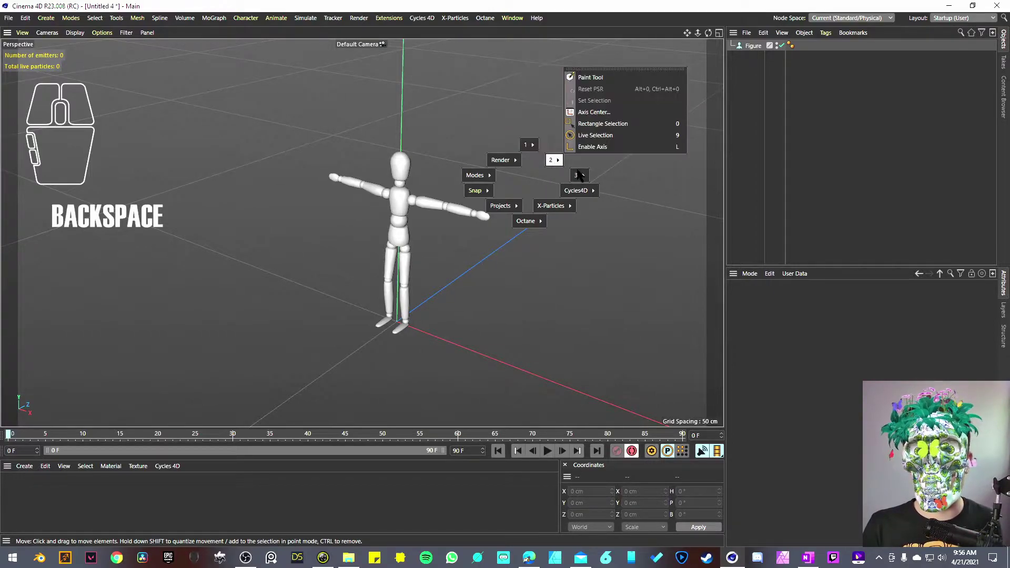
mouse_move(478, 190)
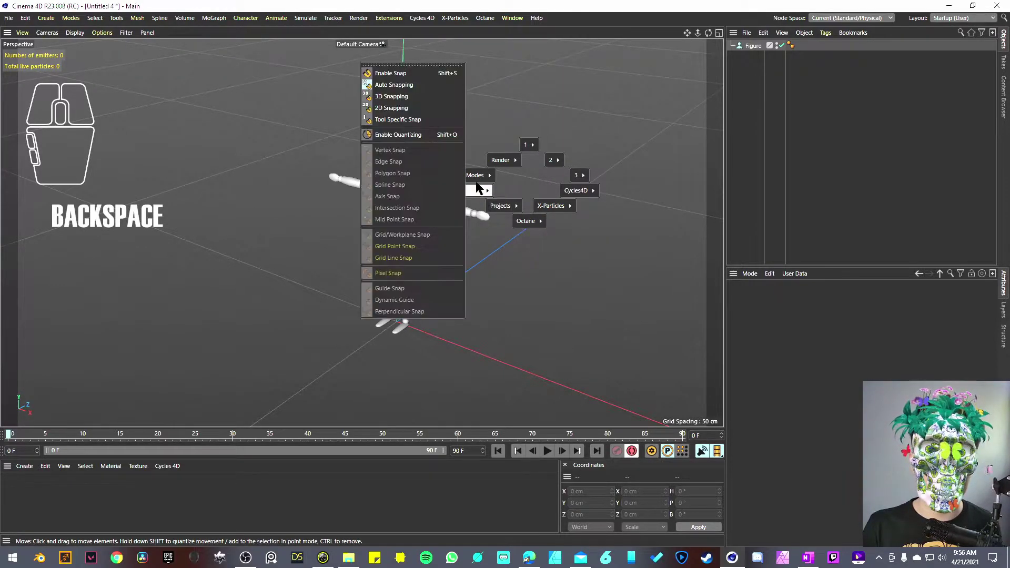
mouse_move(574, 192)
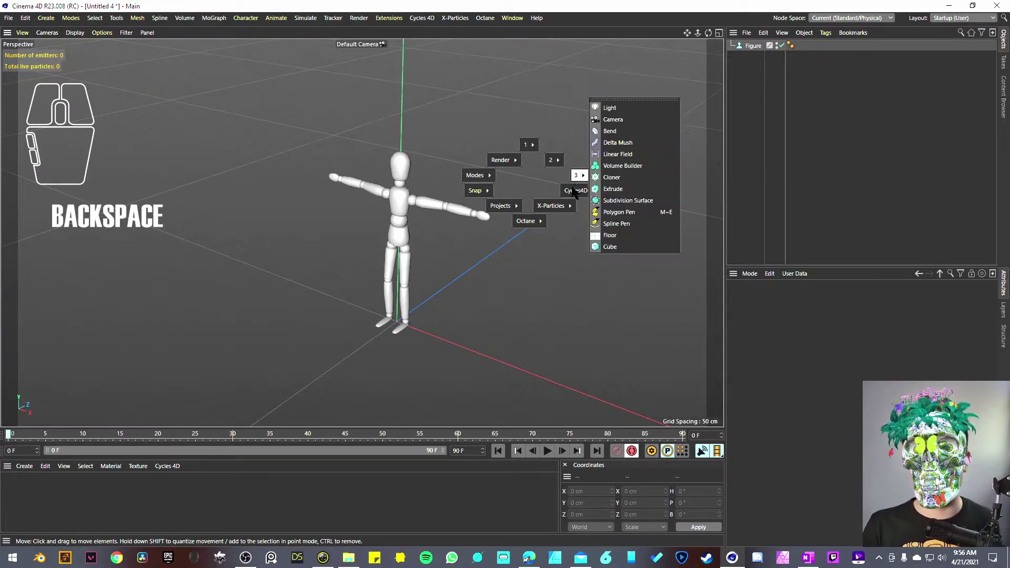
mouse_move(603, 140)
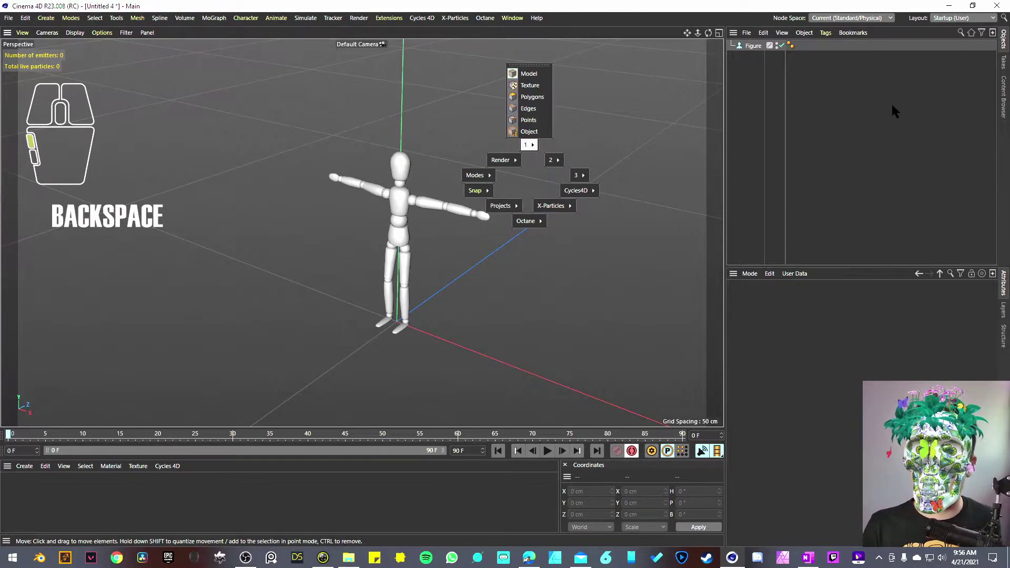
key(v)
key(v)
key(v)
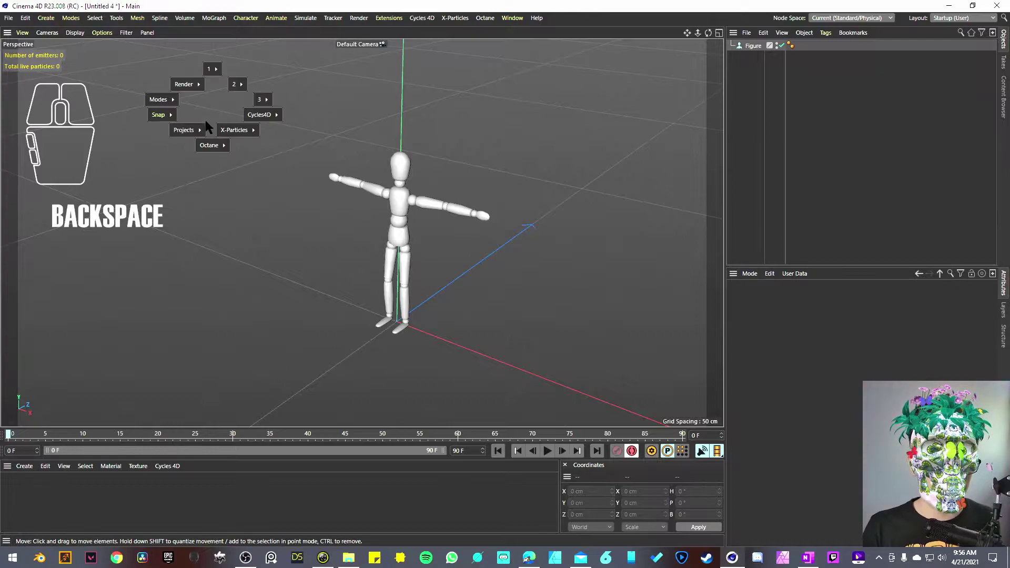
key(v)
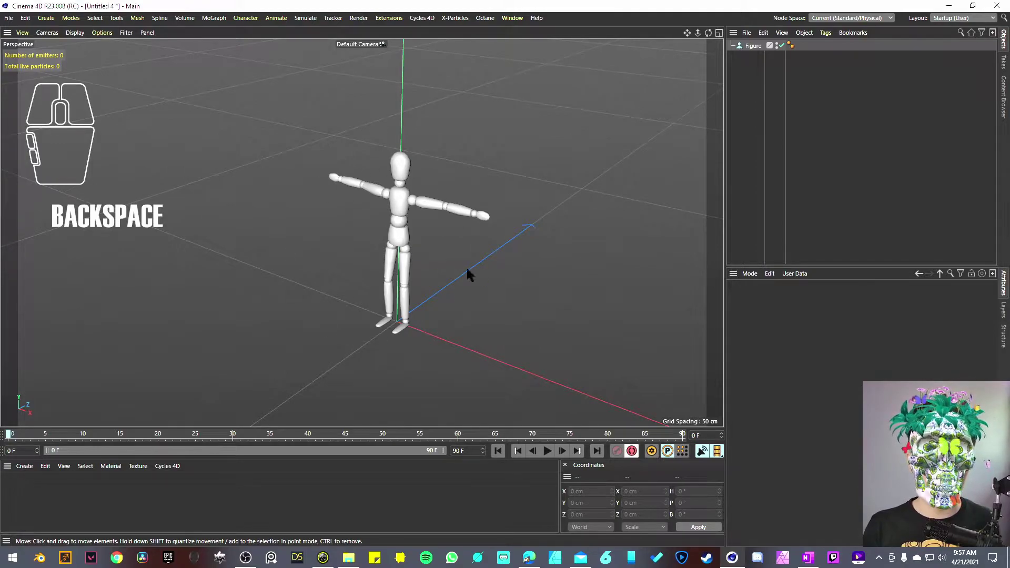
click(126, 33)
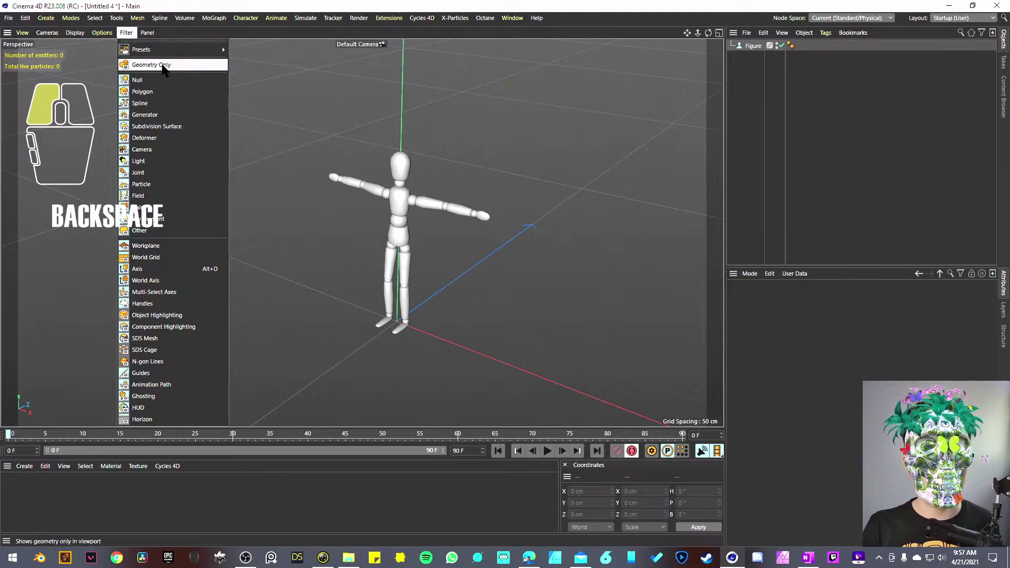
click(151, 65)
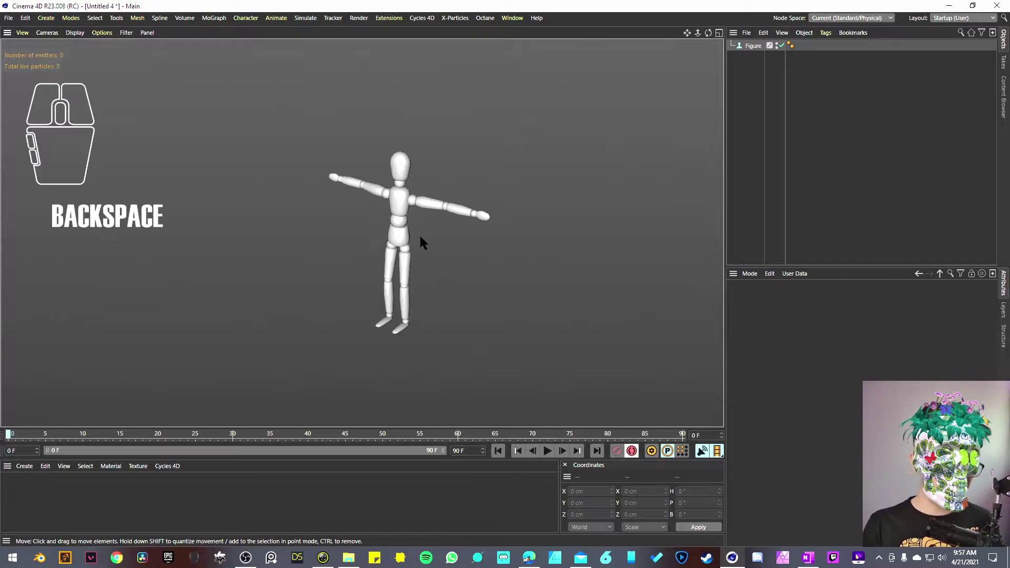
key(3)
mouse_move(428, 253)
mouse_down()
mouse_move(465, 257)
mouse_move(421, 253)
mouse_up()
click(126, 32)
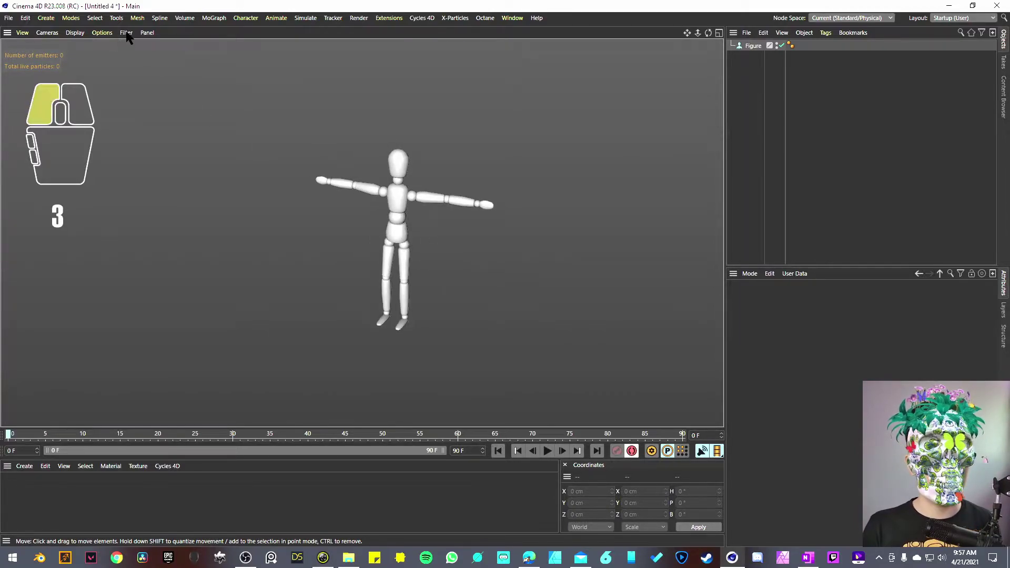
click(145, 65)
drag(427, 211, 395, 205)
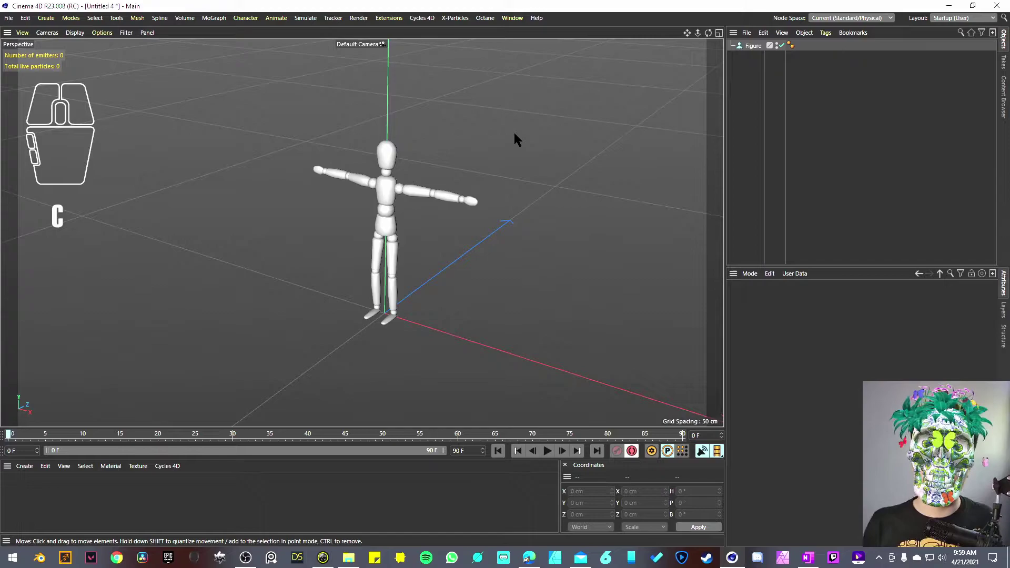
- Add Figure.1 via a Commander search for 'figure', deselect it, and call up the V popup
key(shift)
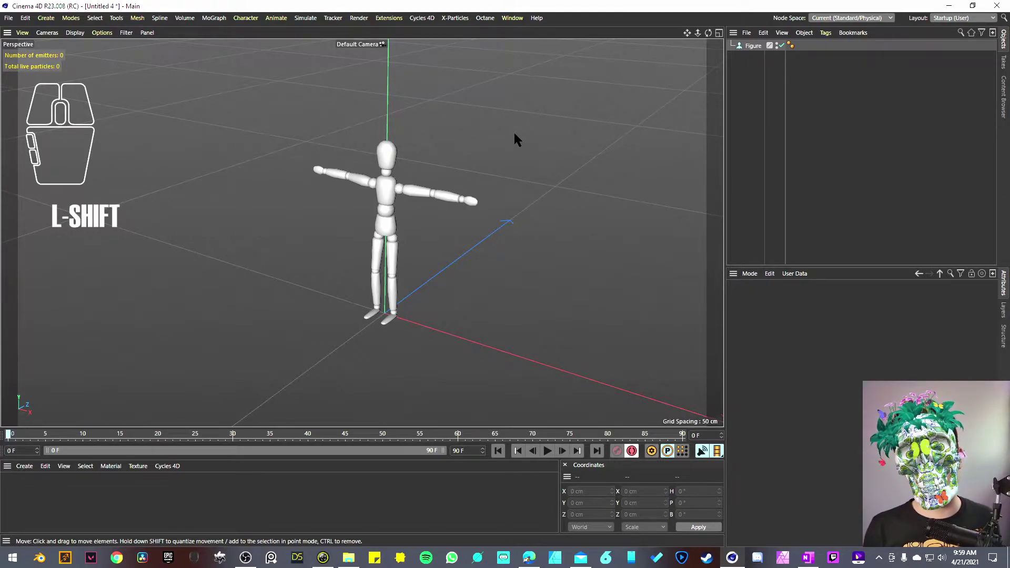
key(shift+c)
click(515, 134)
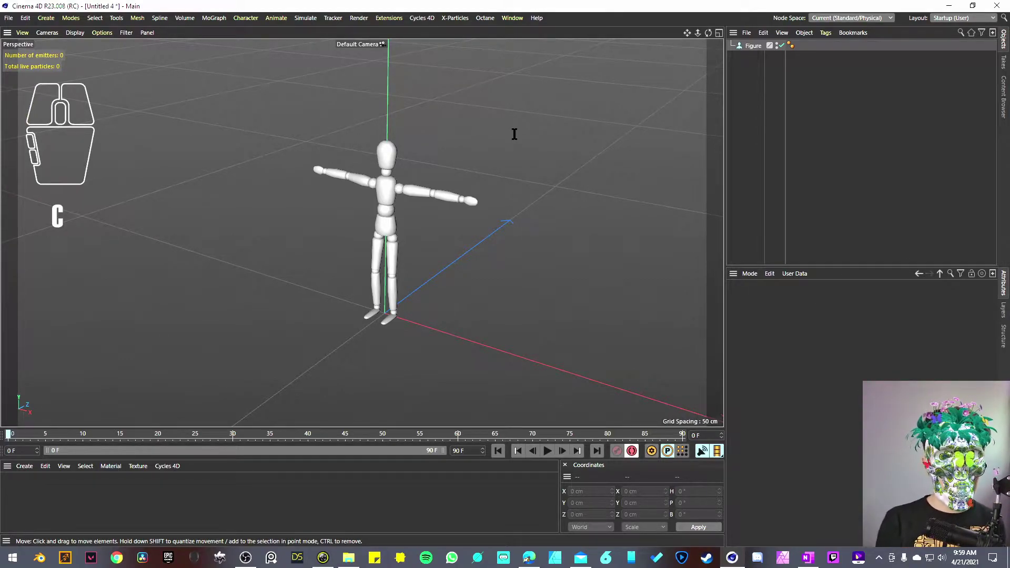
text(figure)
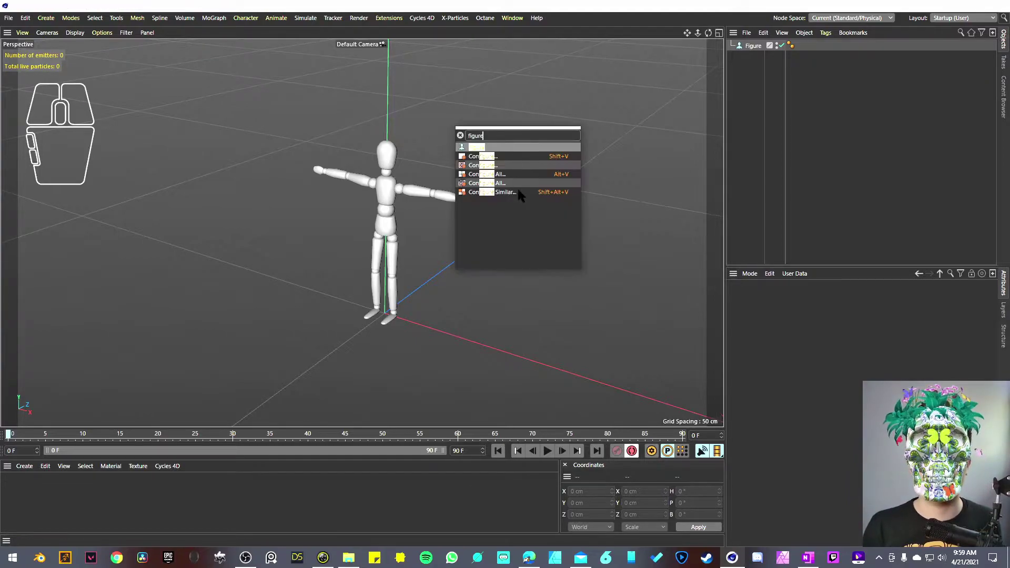
click(489, 147)
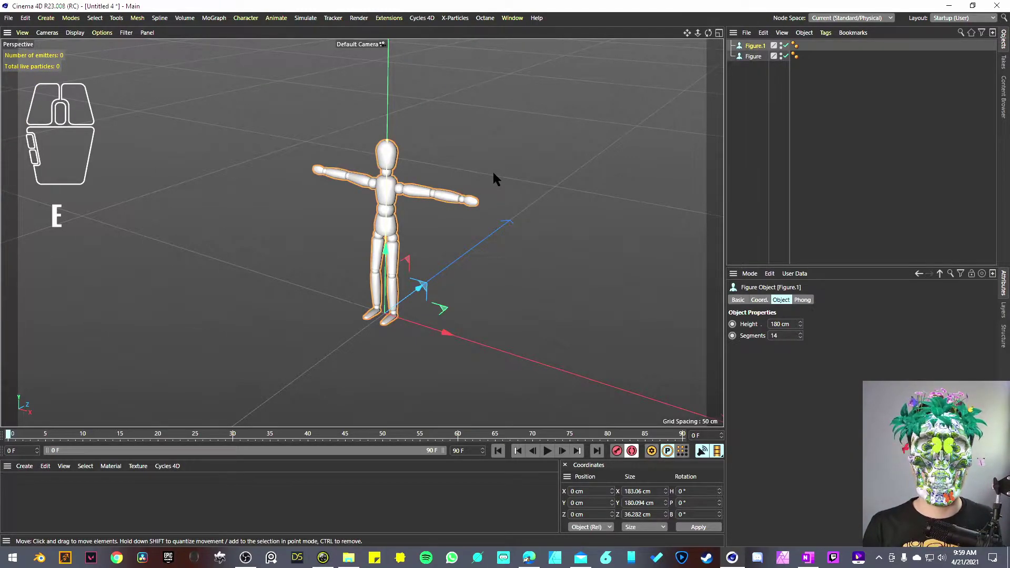
click(493, 170)
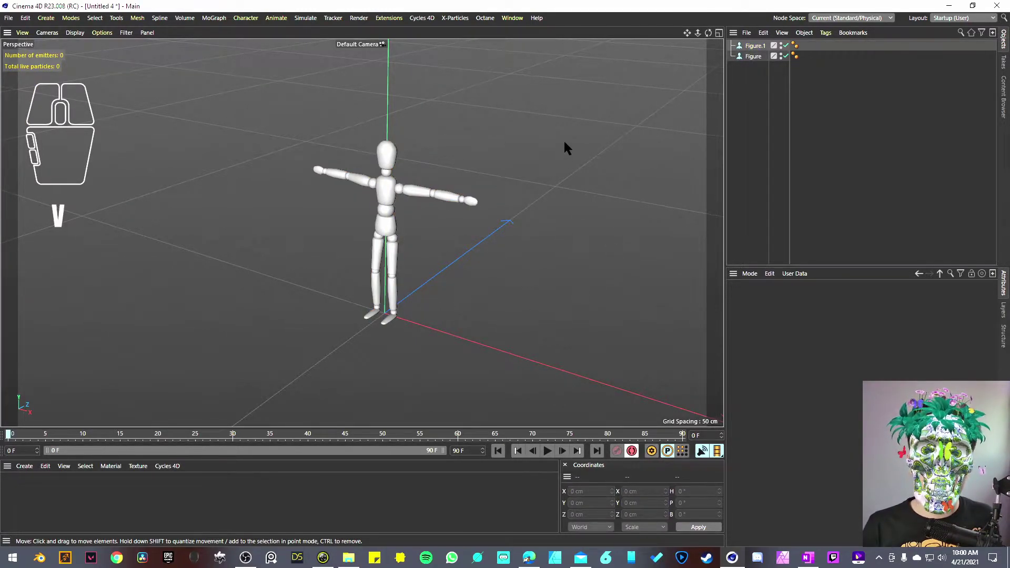
key(v)
key(v)
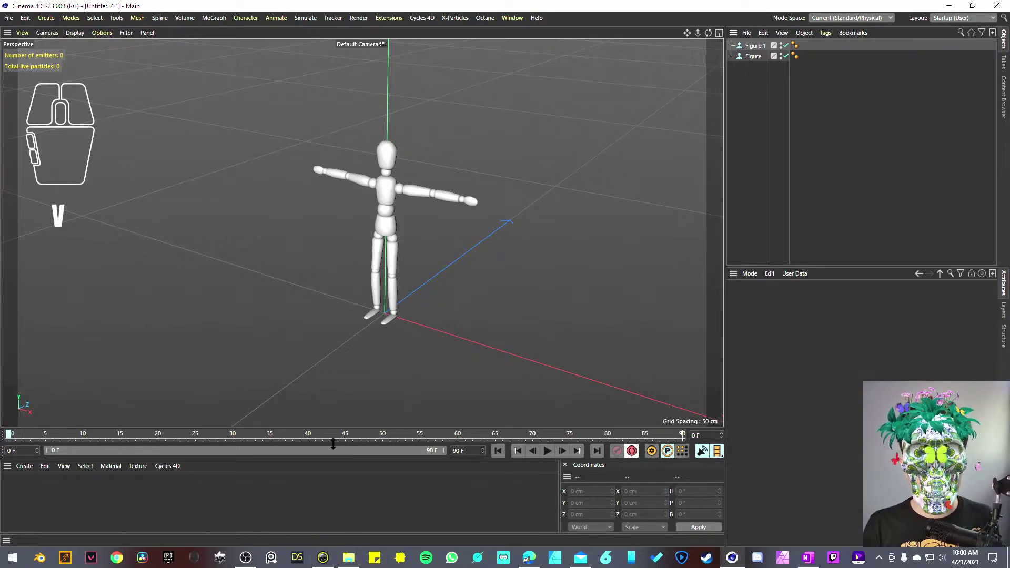
key(v)
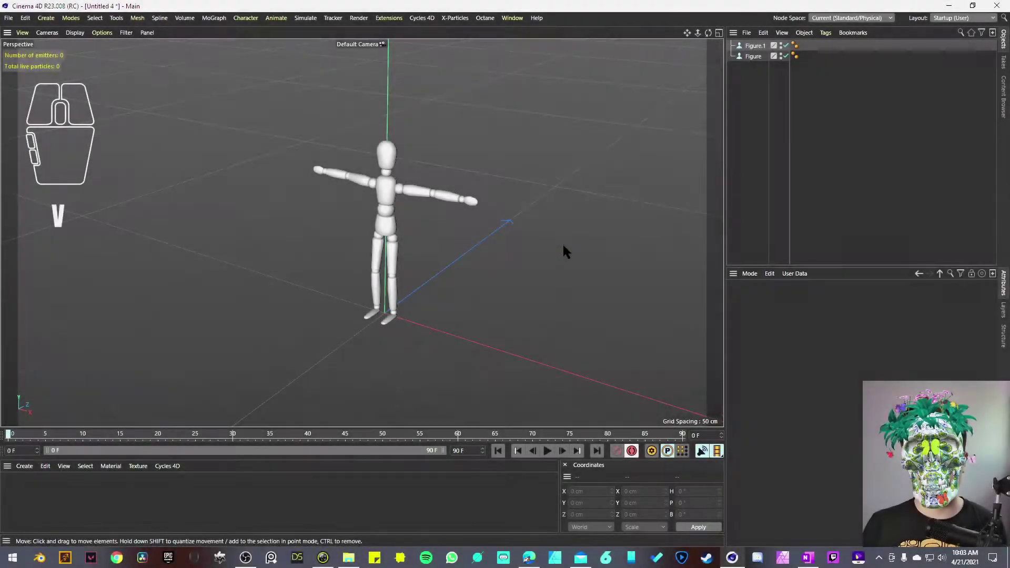
- Browse the V popup's 3, Octane, Render and X-Particles submenus
key(v)
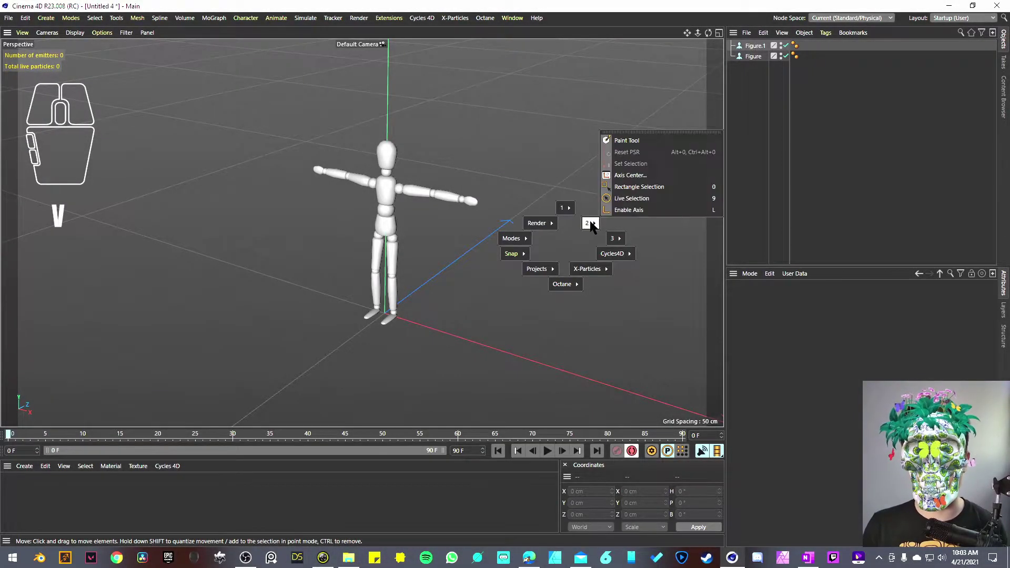
mouse_move(619, 238)
mouse_move(539, 277)
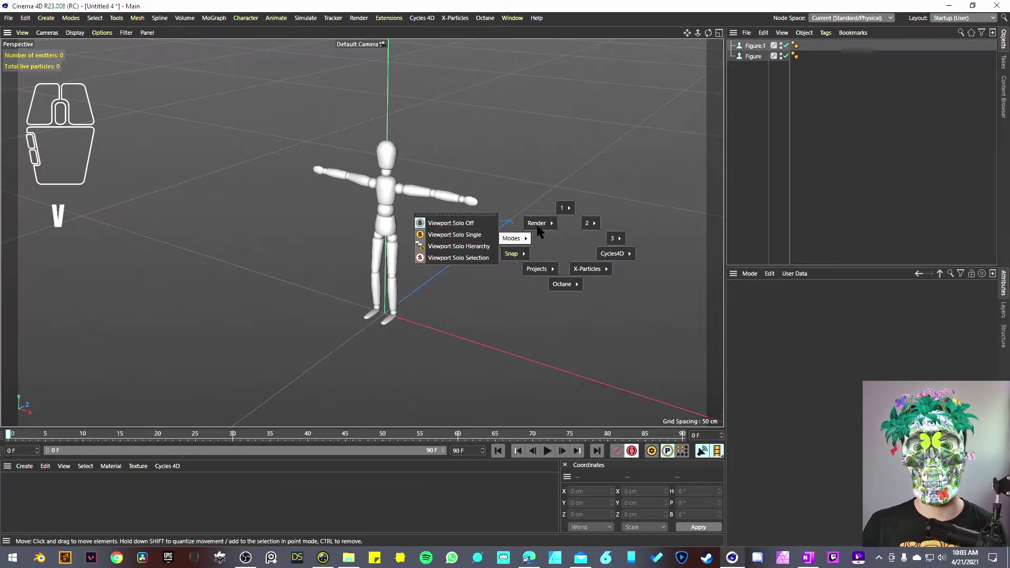
mouse_move(556, 215)
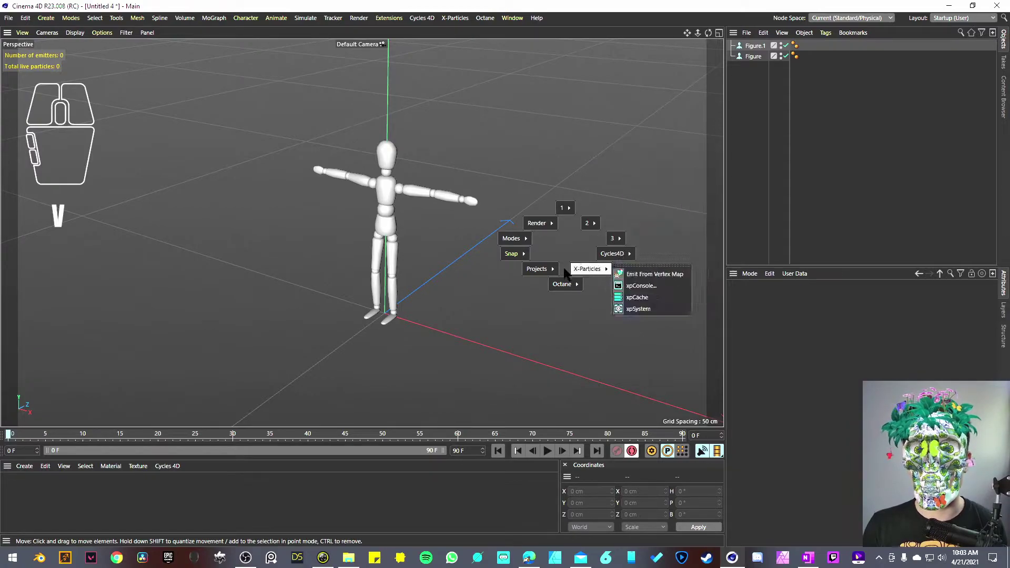
mouse_move(571, 245)
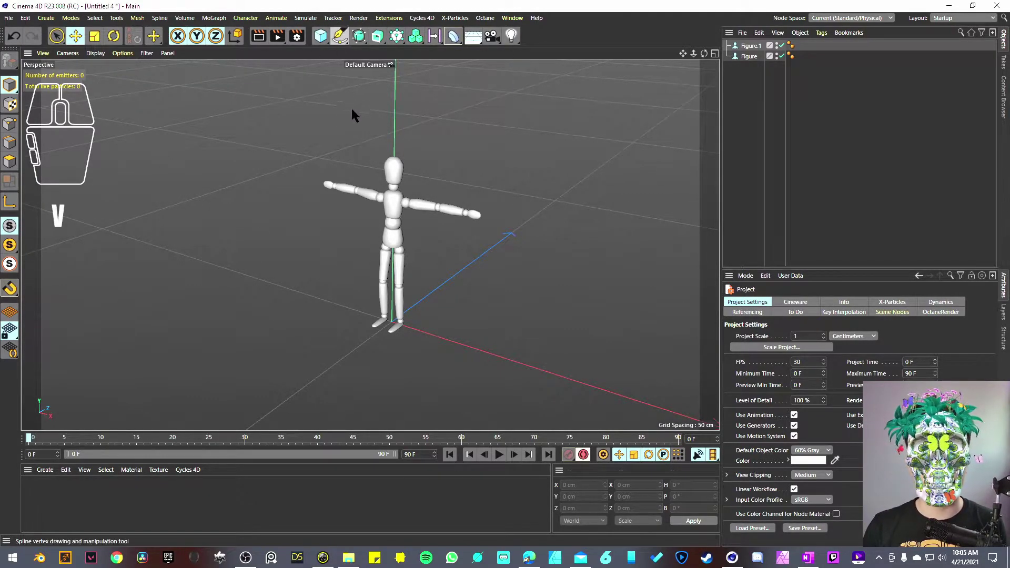
- Dismiss the popup and open Window > Customization > Customize Menus
key(v)
mouse_move(553, 174)
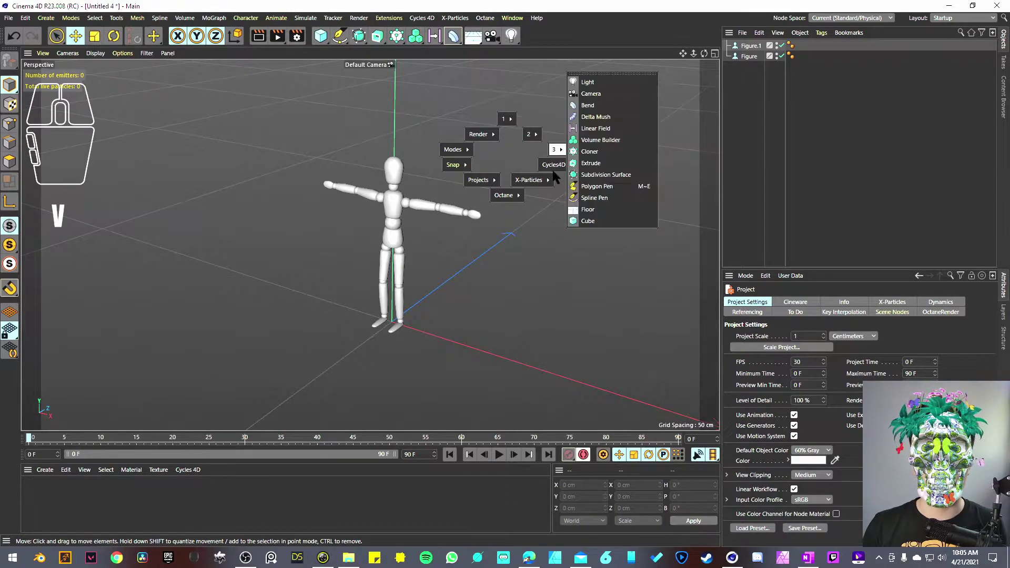
click(346, 244)
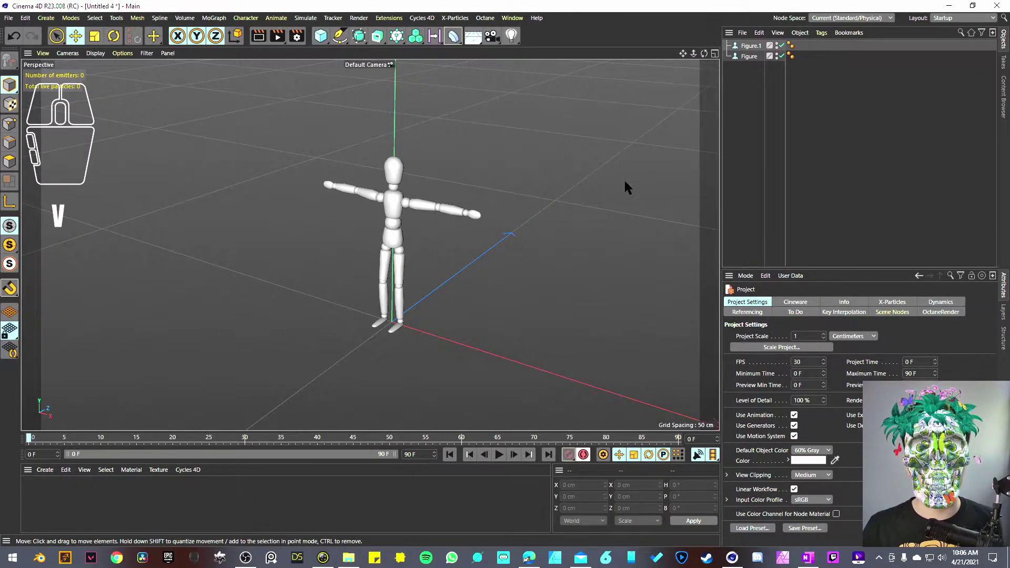
click(513, 19)
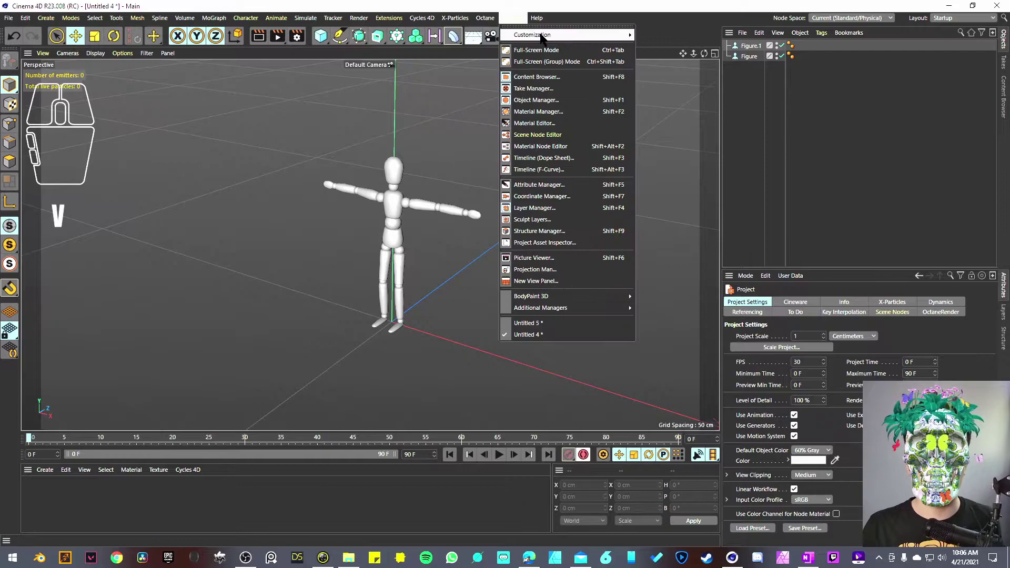
mouse_move(542, 36)
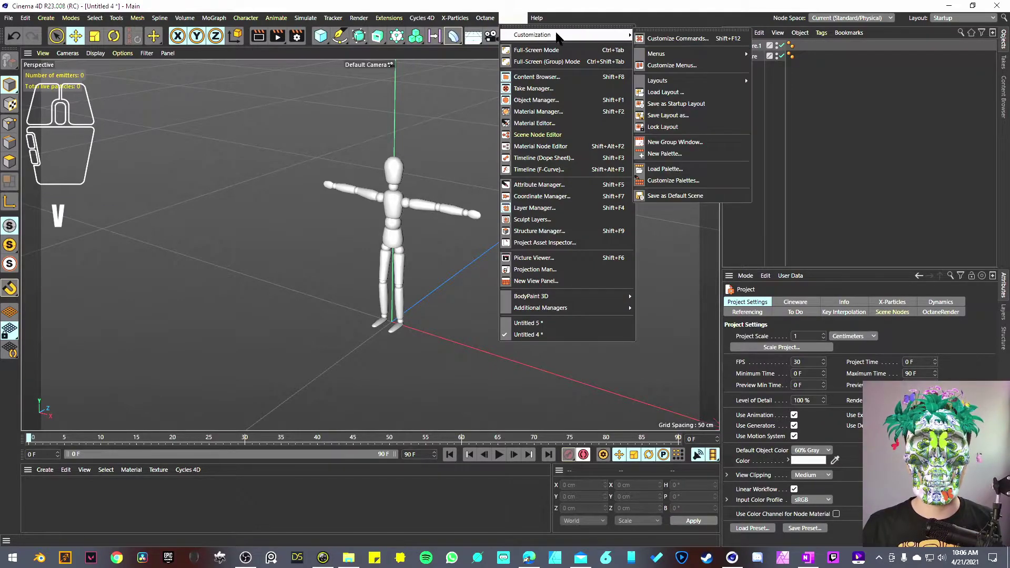
click(678, 65)
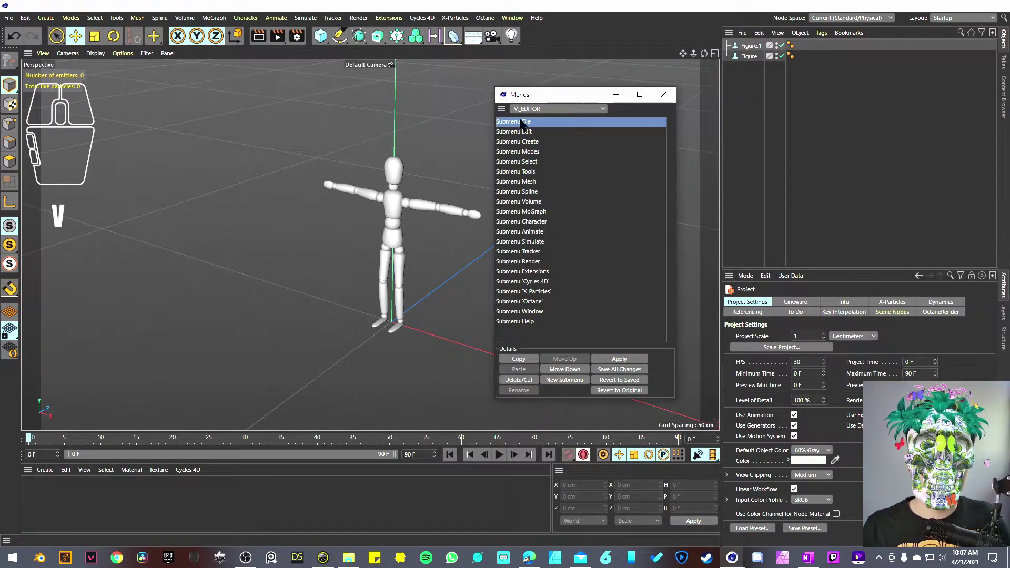
- Browse the M_EDITOR submenus and show the dropdown of all editable menus
click(529, 132)
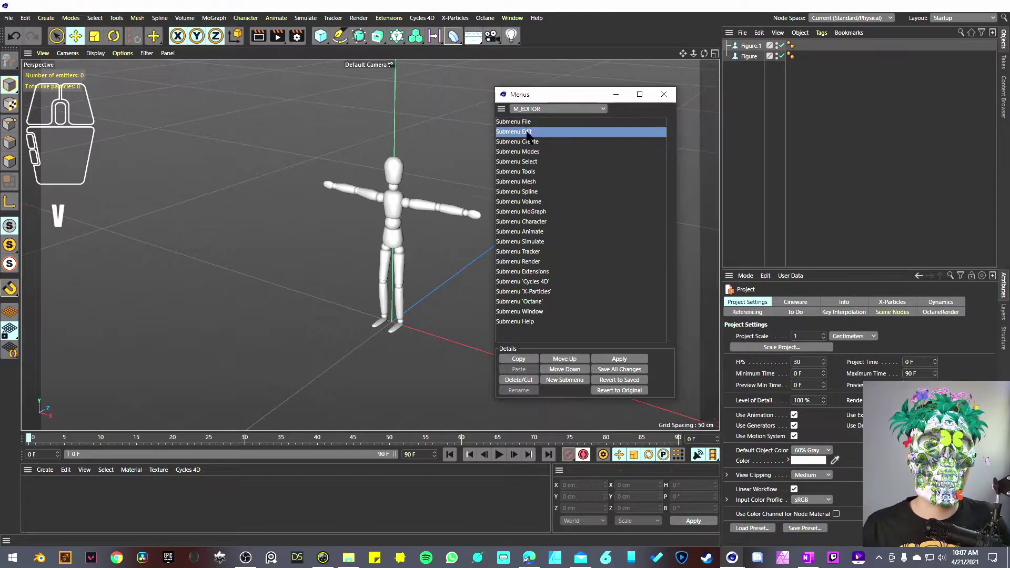
click(533, 142)
click(532, 151)
click(532, 161)
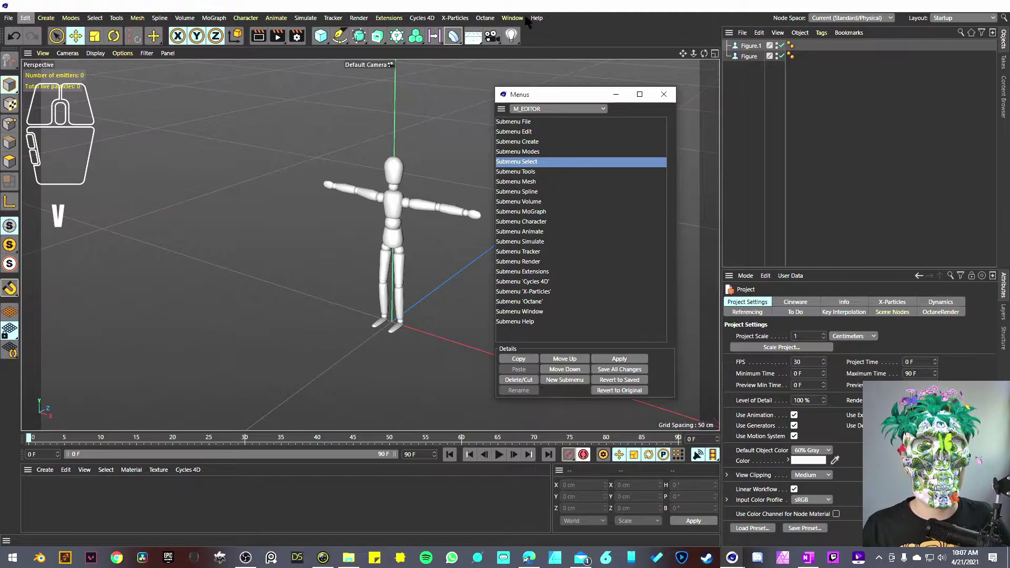
click(603, 109)
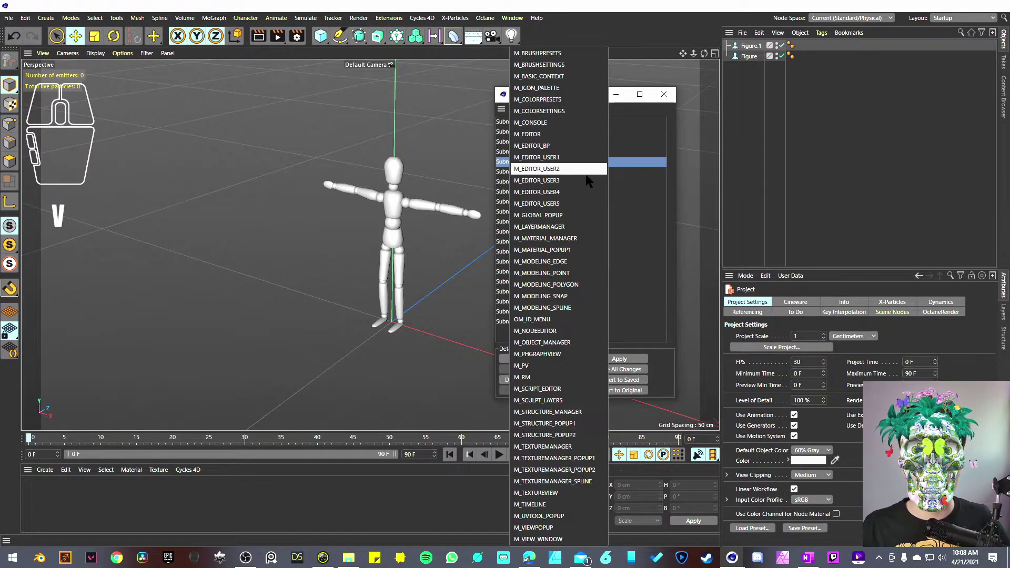
- Load M_GLOBAL_POPUP in the Menus editor and preview the radial popup
click(566, 217)
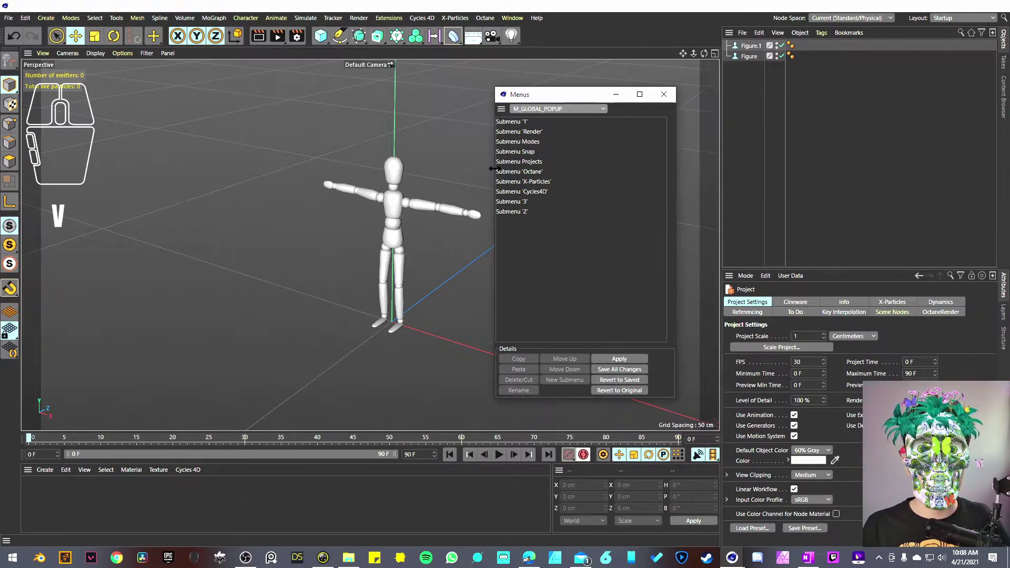
key(v)
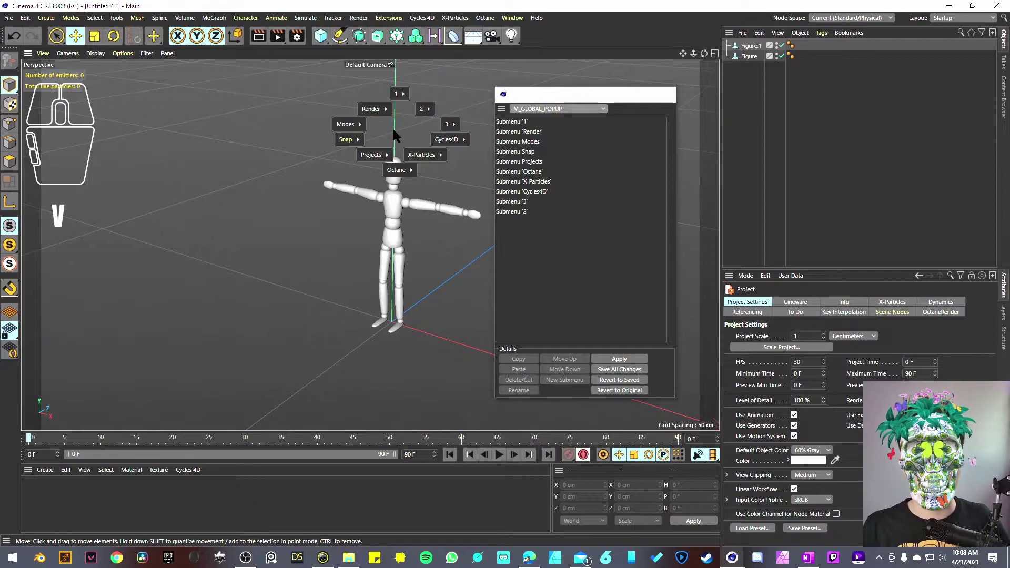
mouse_move(399, 99)
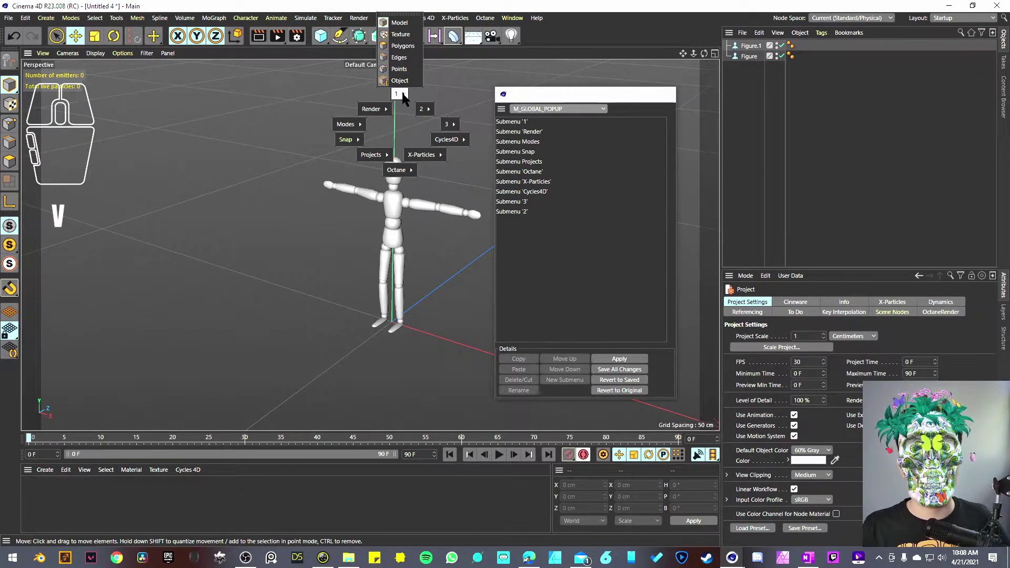
- Expand Submenu '1' and step through its Model and other mode entries, then Render and Modes
double_click(513, 121)
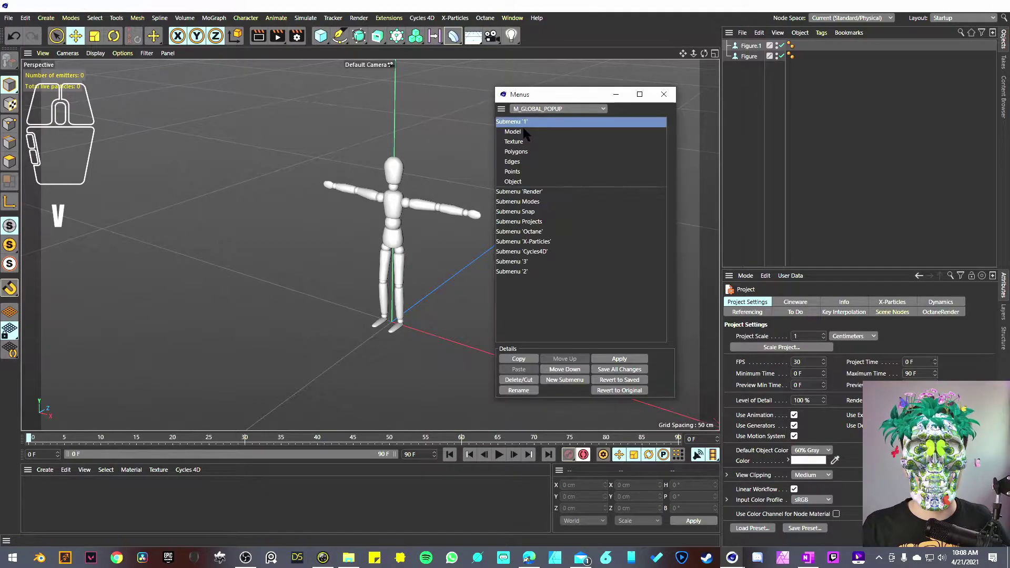
click(516, 133)
click(513, 142)
click(520, 152)
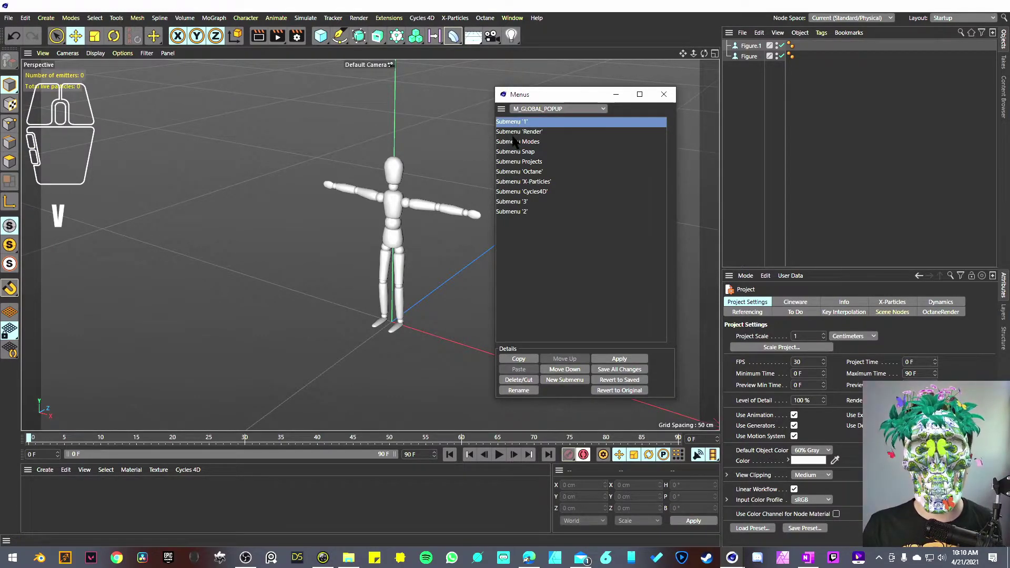
click(512, 132)
click(513, 143)
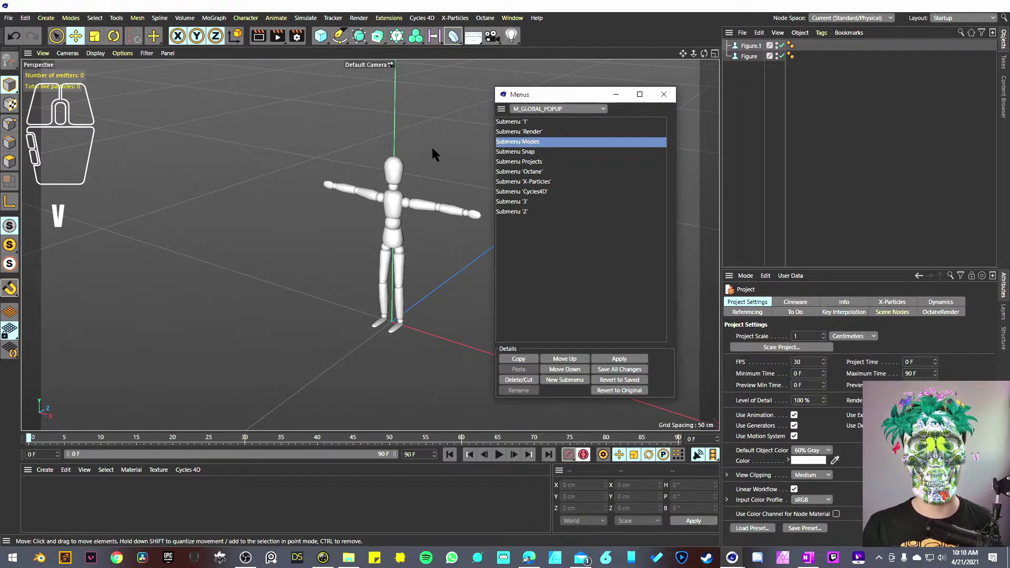
- Compare the radial popup's submenus against the M_GLOBAL_POPUP list
key(v)
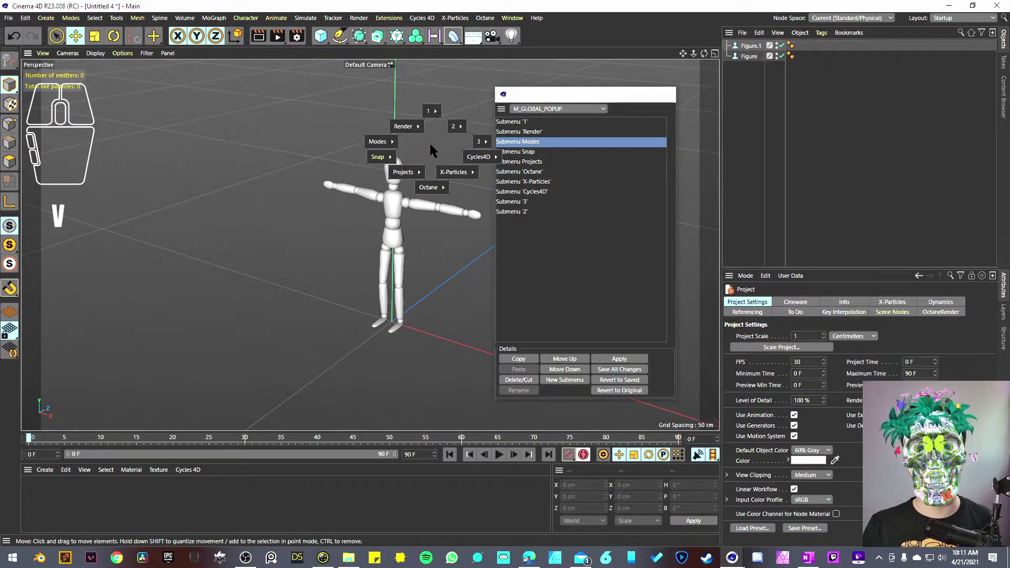
mouse_move(432, 113)
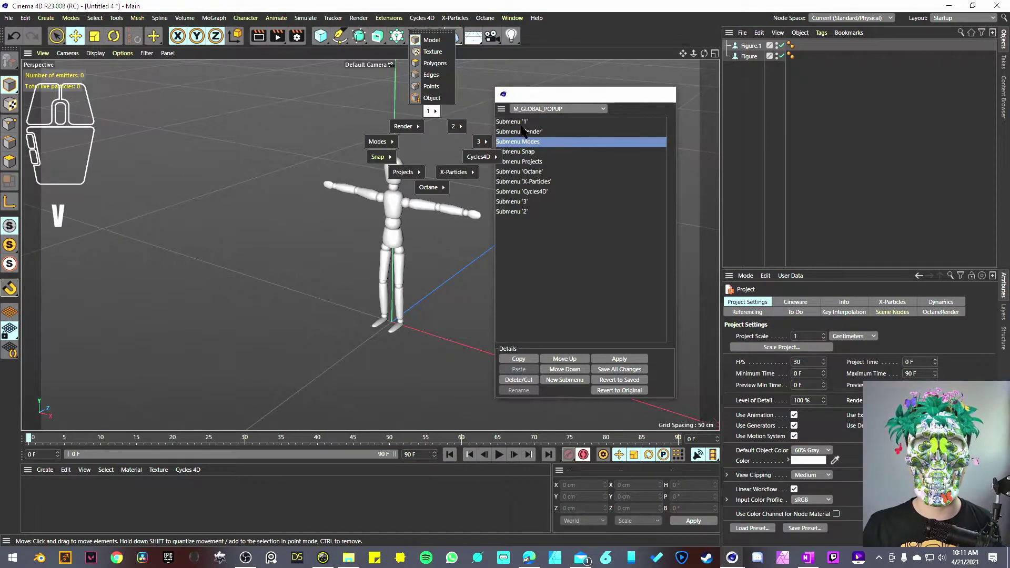
mouse_move(415, 134)
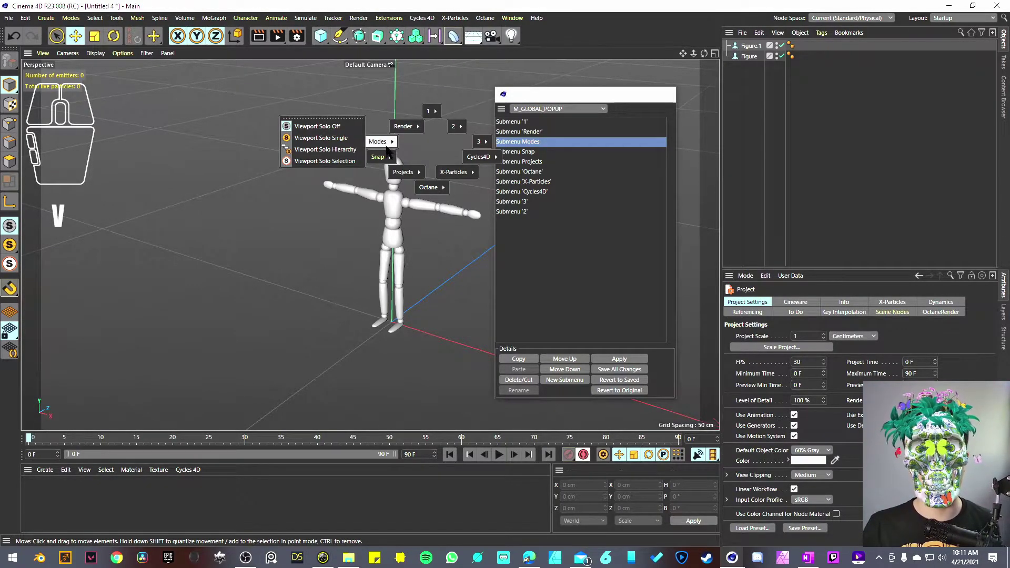
mouse_move(450, 141)
key(v)
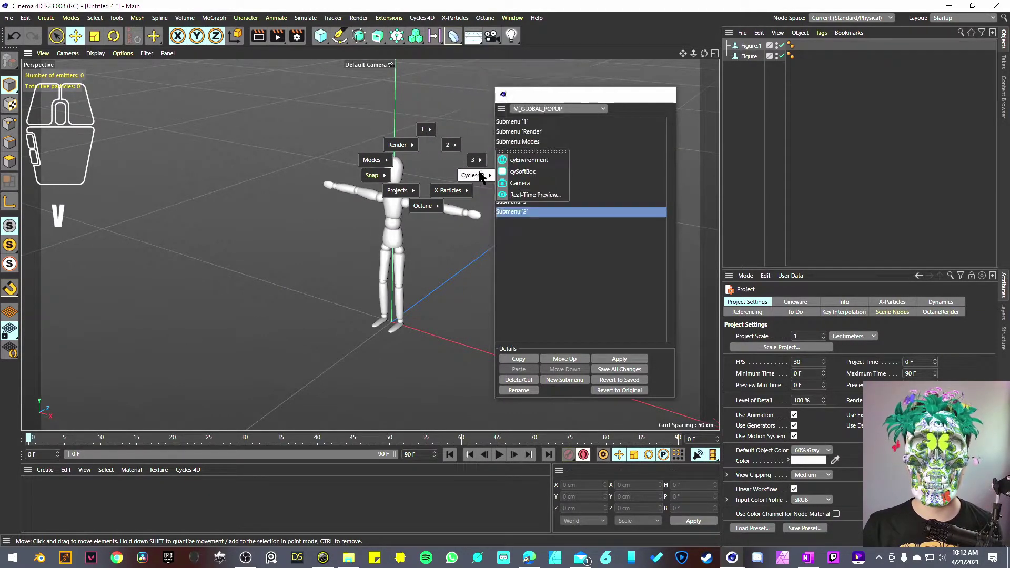
mouse_move(375, 176)
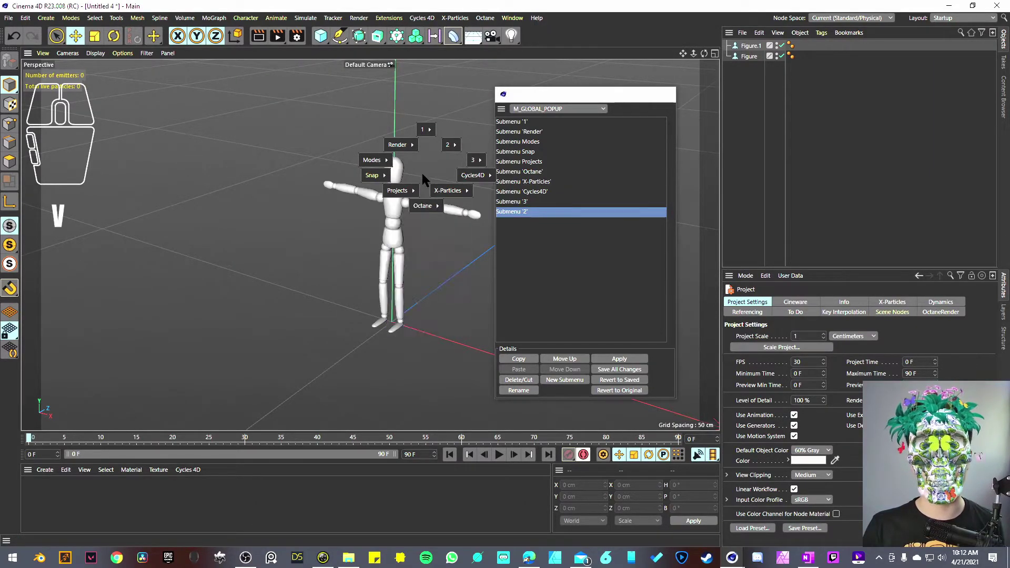
- Create a new submenu named 4 and save all menu changes
click(565, 379)
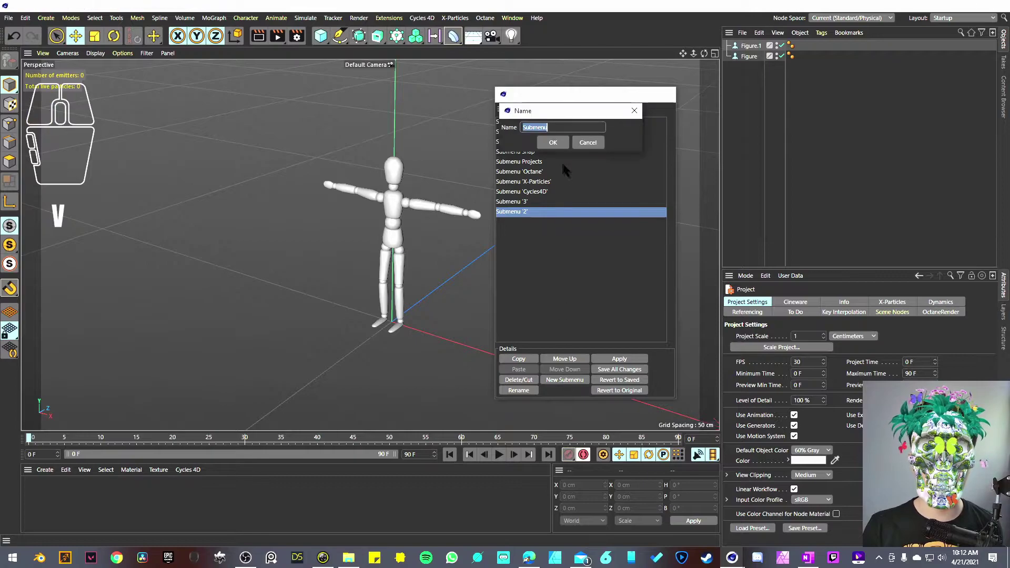
text(4)
key(Return)
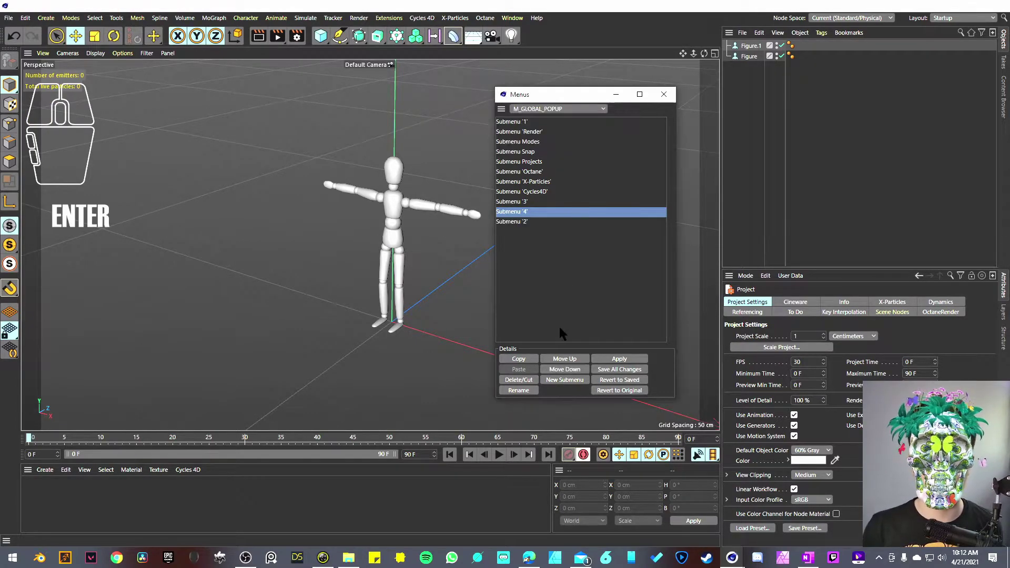
click(619, 369)
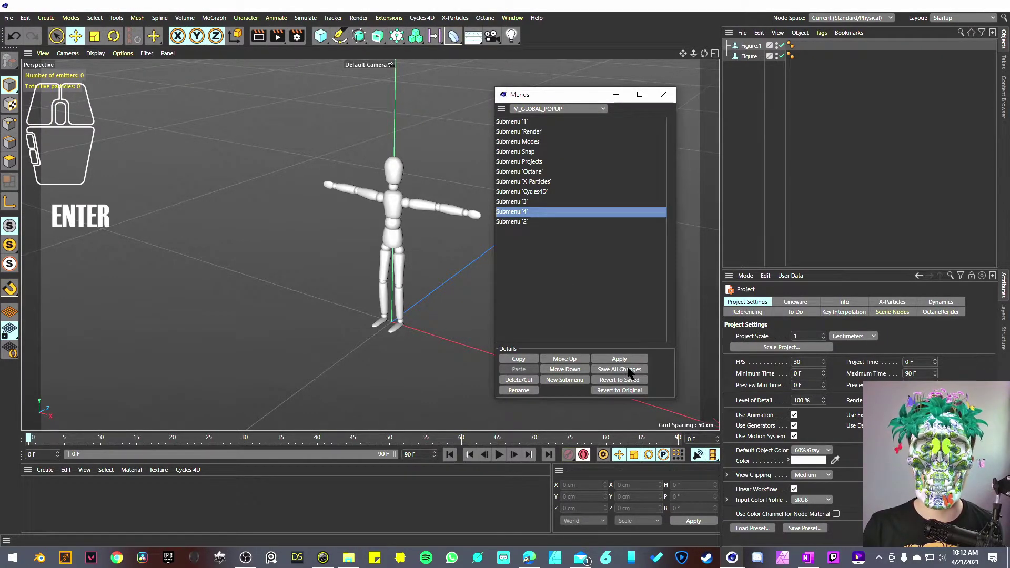
- Check the V radial popup for the new 4 entry
key(v)
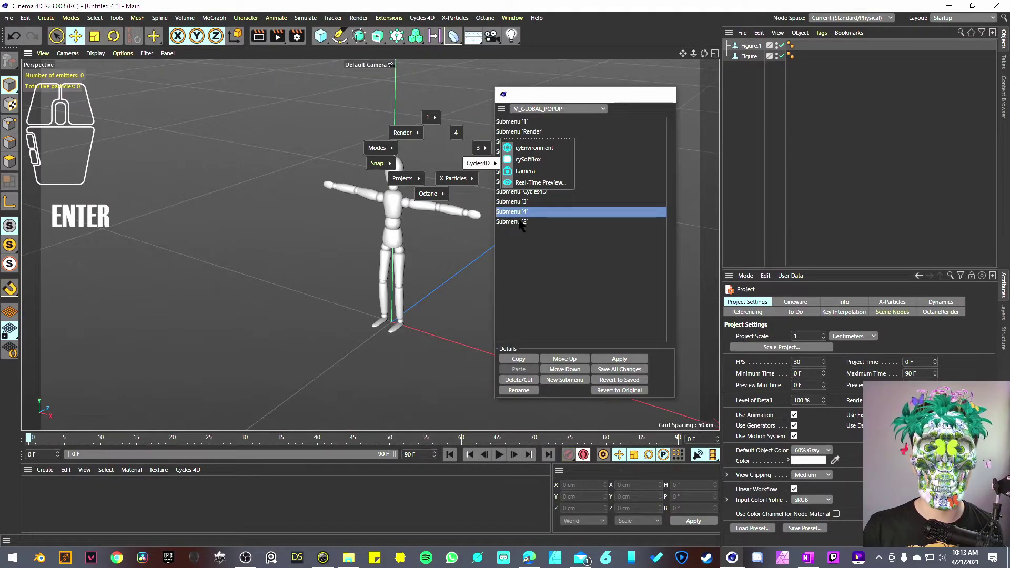
click(421, 138)
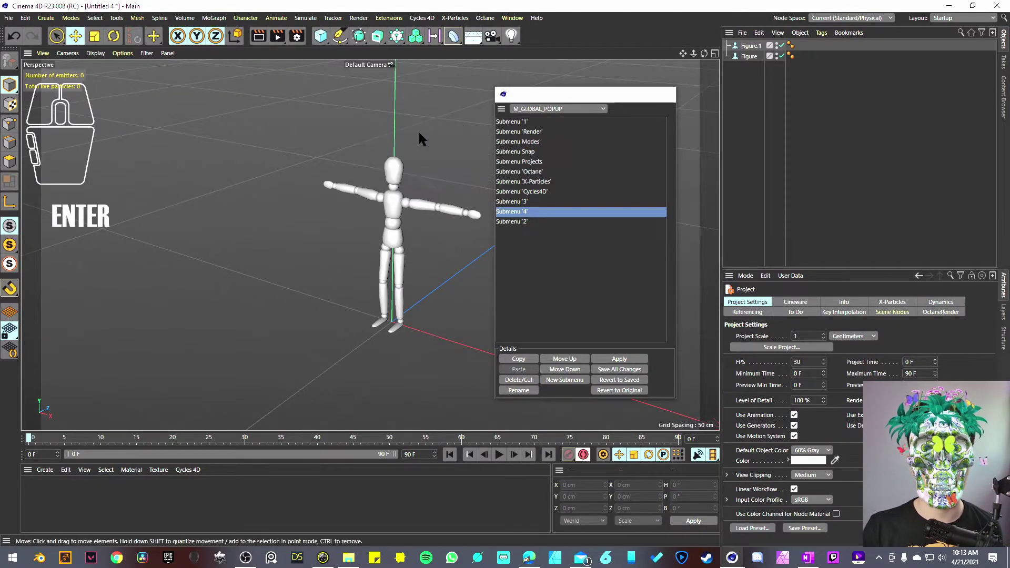
key(v)
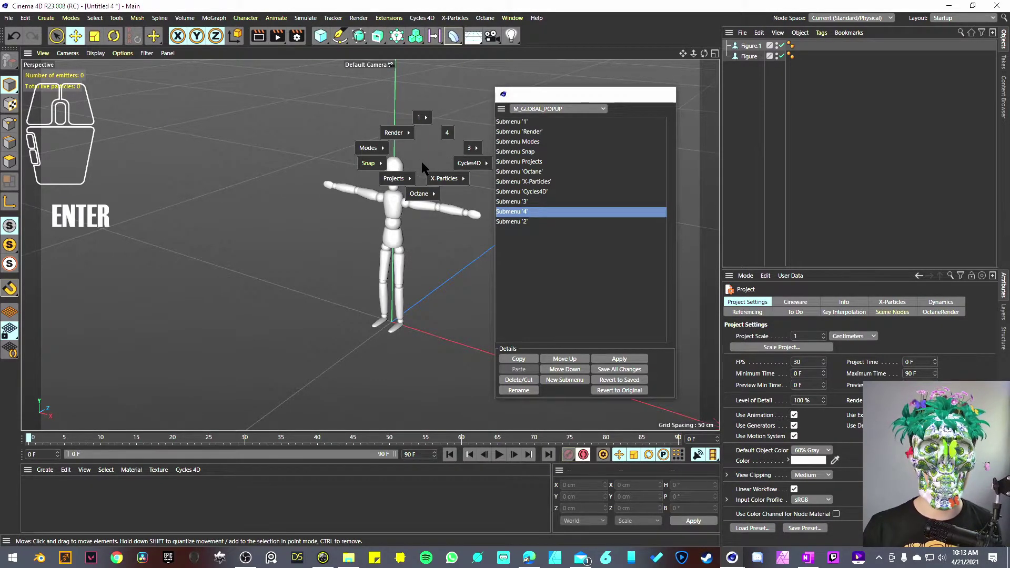
mouse_move(402, 103)
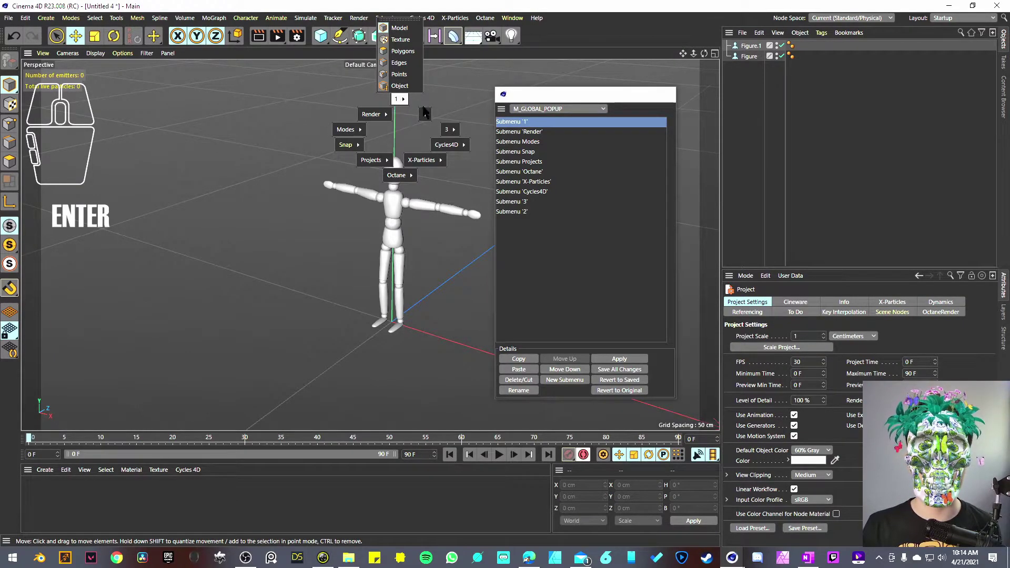
- Cut Submenu '1' and create a fresh submenu named 1 ahead of Render
click(526, 381)
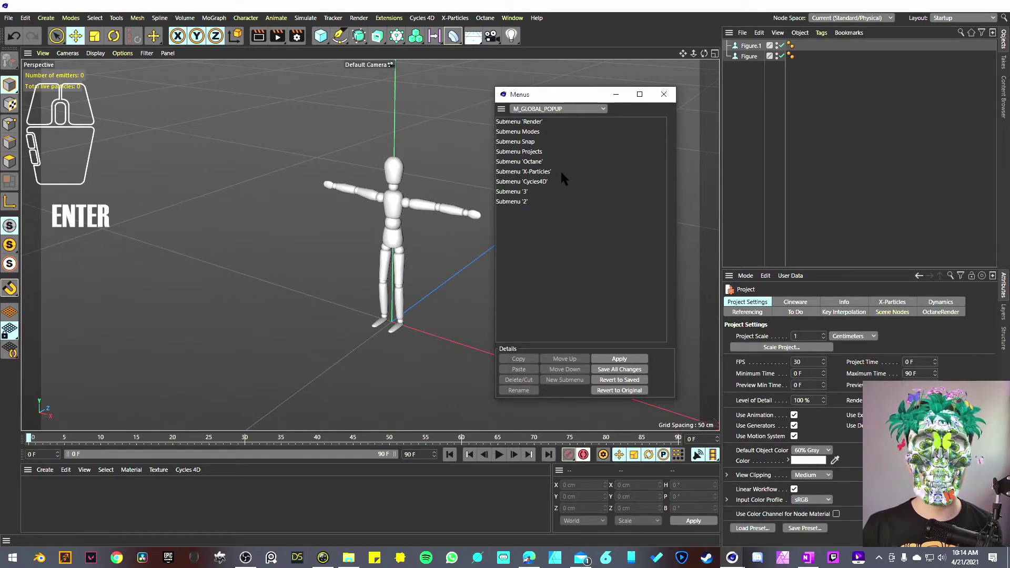
click(520, 122)
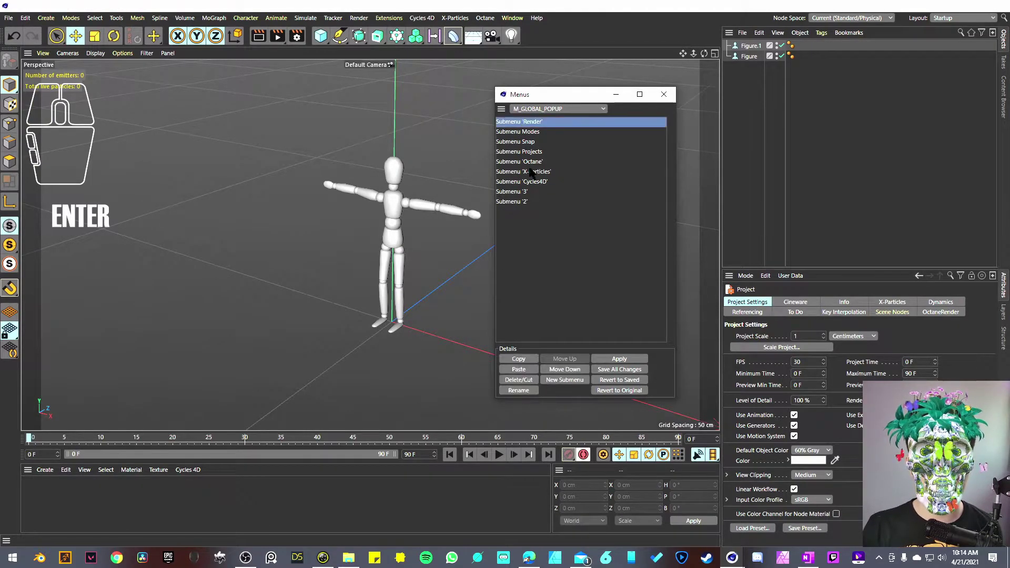
click(577, 380)
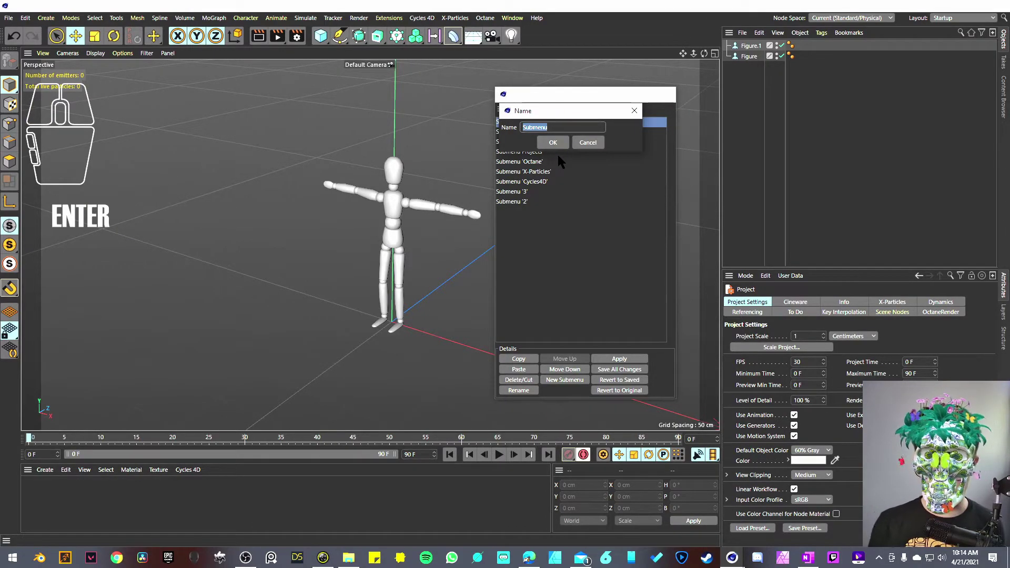
text(1)
key(Return)
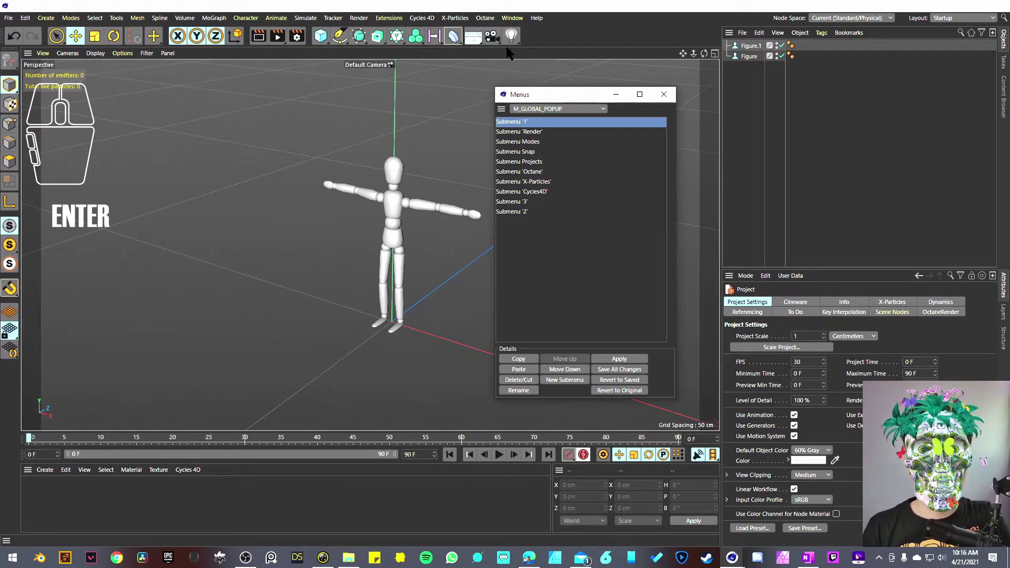
click(513, 18)
- Open Customize Commands and drag the Model mode command into Submenu '1'
mouse_move(578, 35)
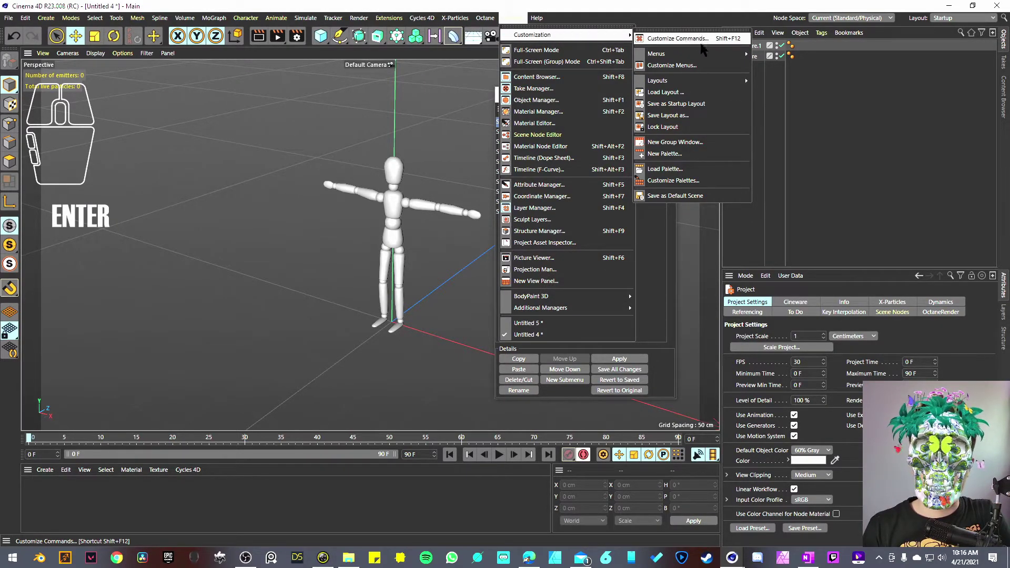
click(719, 181)
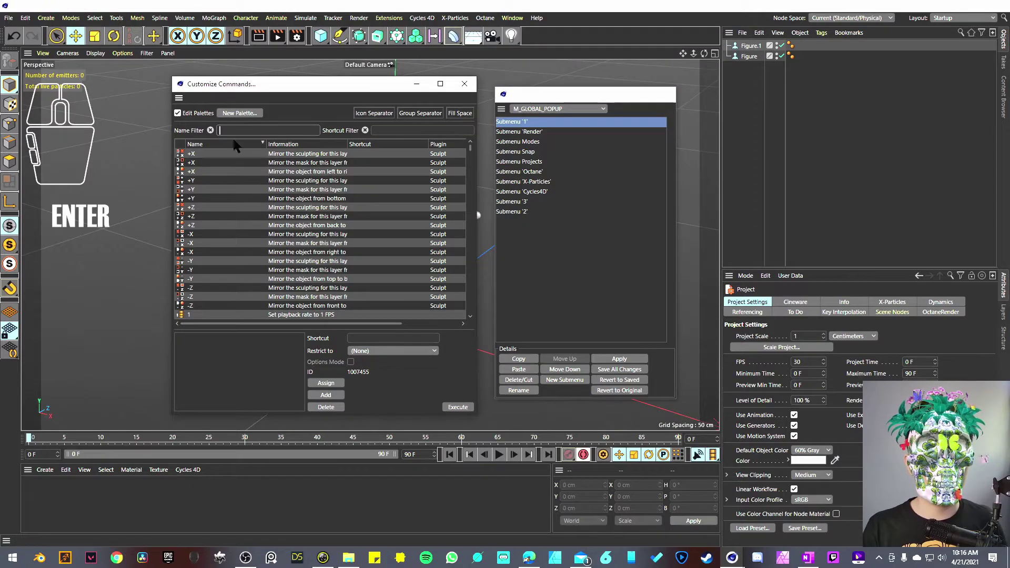
click(9, 86)
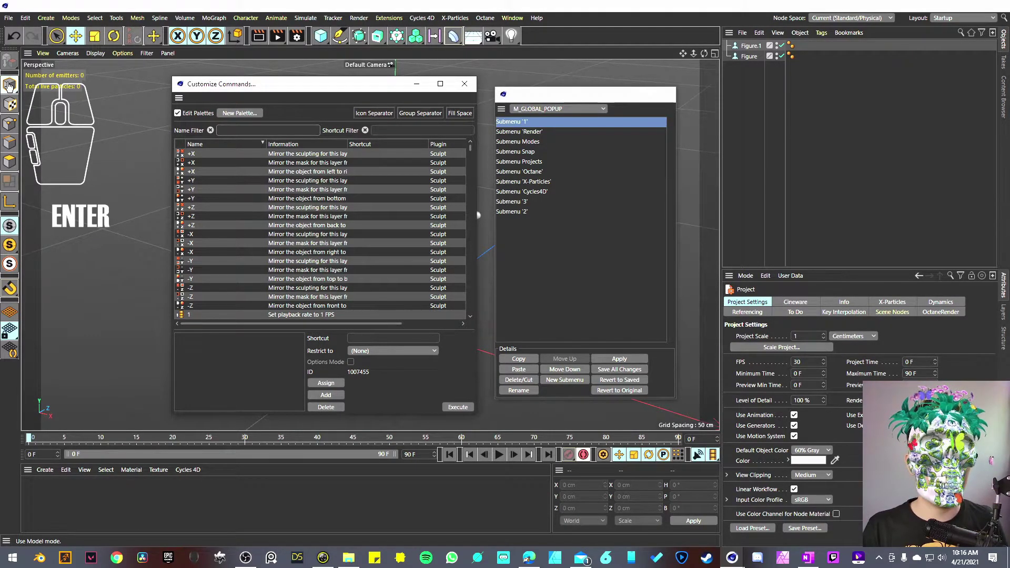
drag(9, 85, 521, 126)
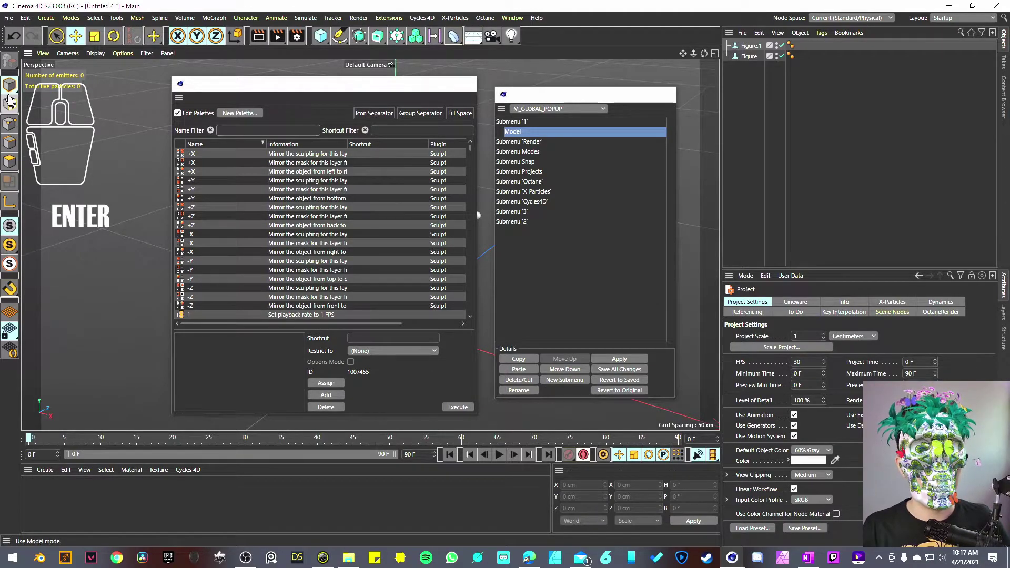
- Drag the Texture, Points, Edges and Polygons mode commands into Submenu '1'
drag(10, 105, 520, 130)
drag(11, 124, 522, 130)
drag(9, 142, 521, 129)
drag(13, 163, 519, 126)
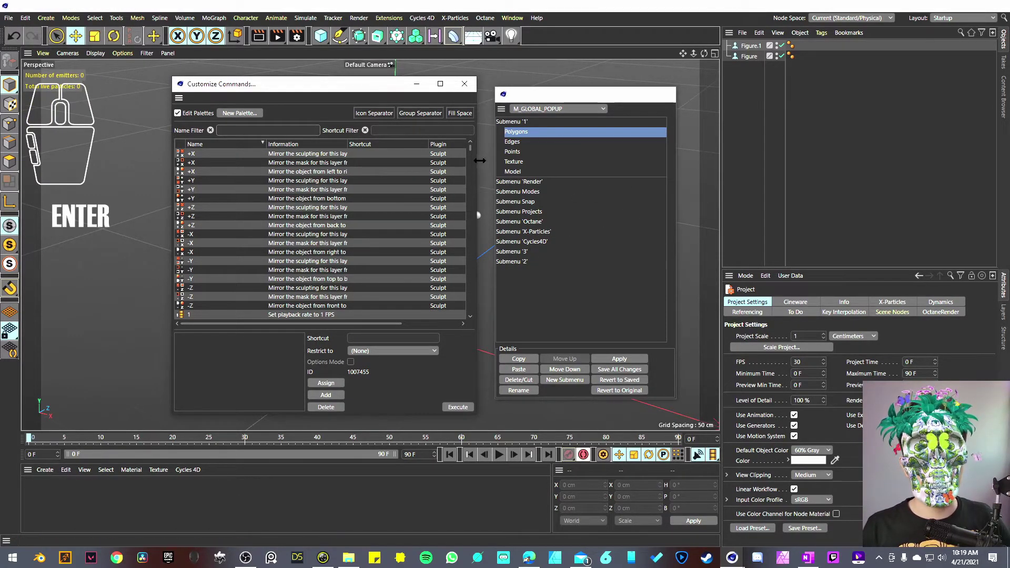
click(361, 42)
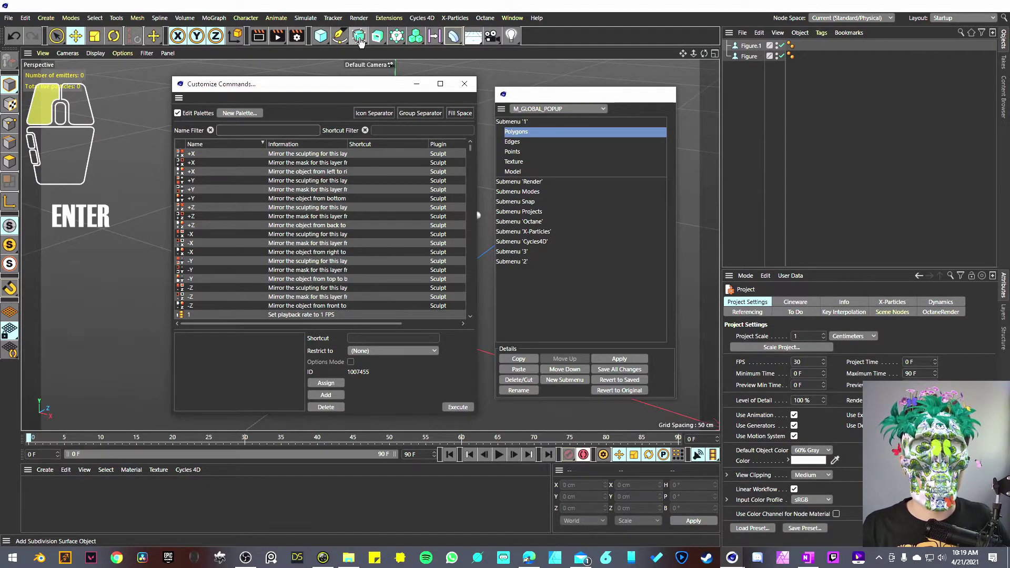
drag(361, 42, 360, 40)
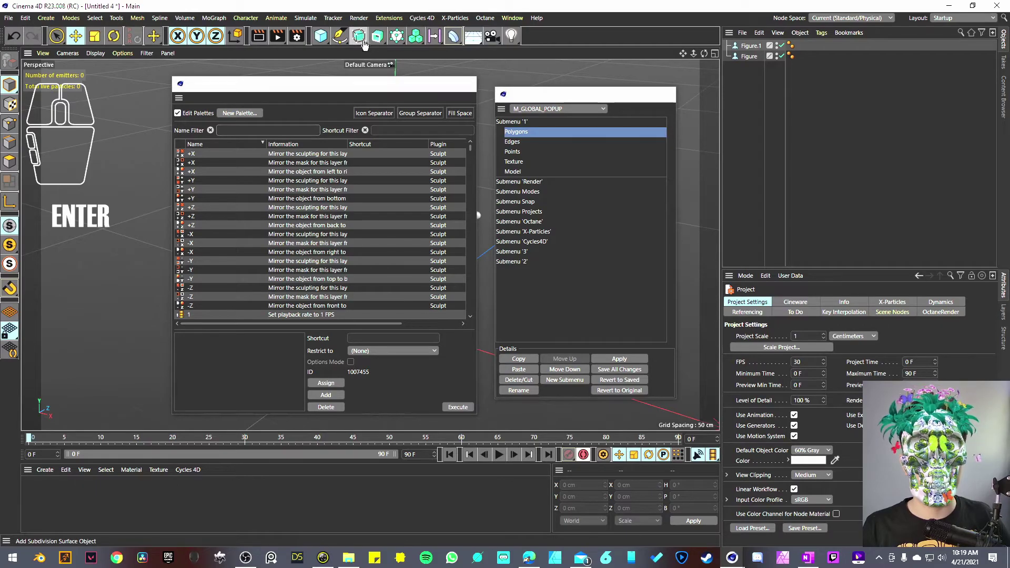
- Close the Customize Commands and Menus windows
click(470, 84)
click(668, 93)
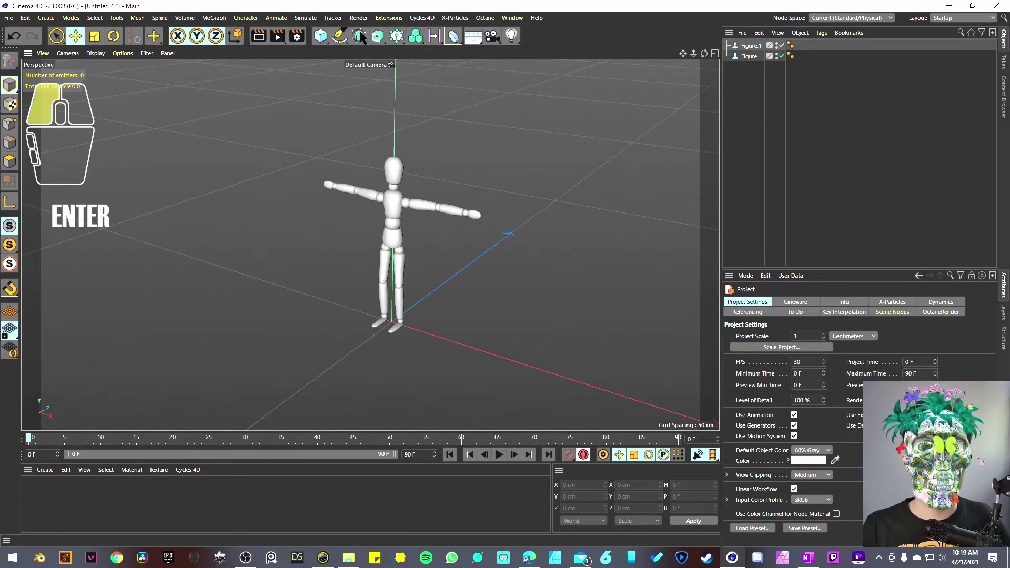
click(360, 34)
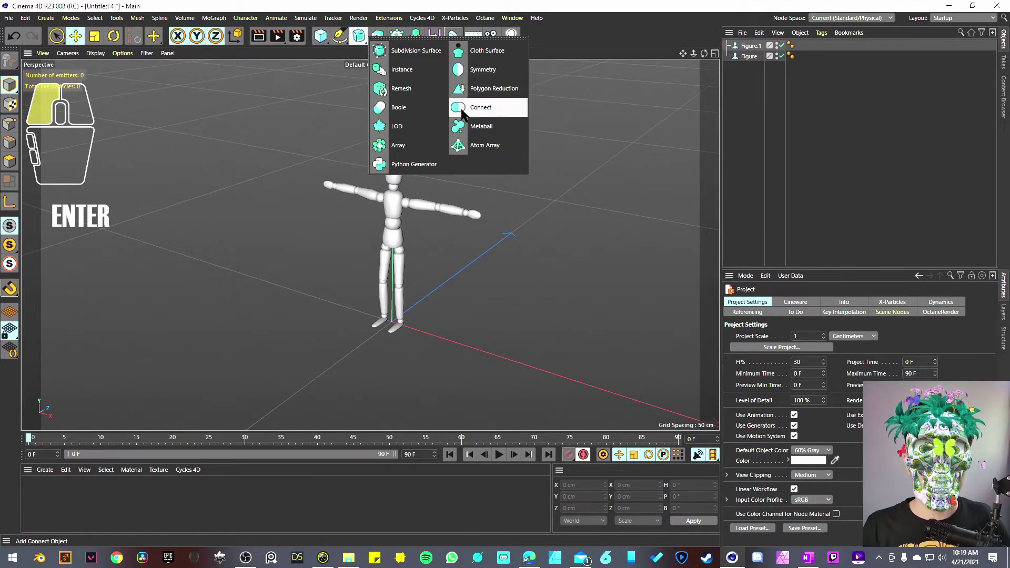
click(10, 86)
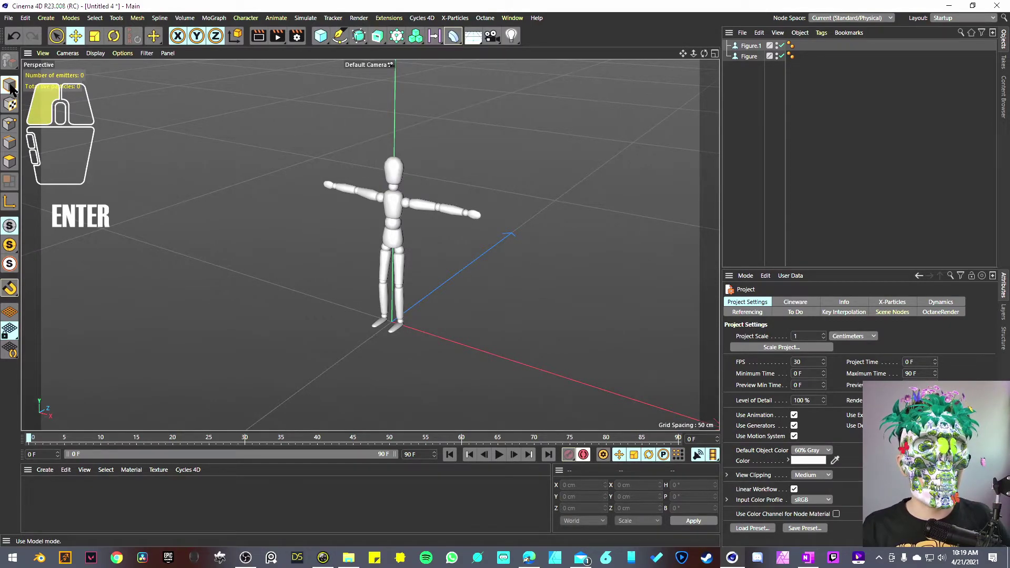
drag(10, 88, 62, 101)
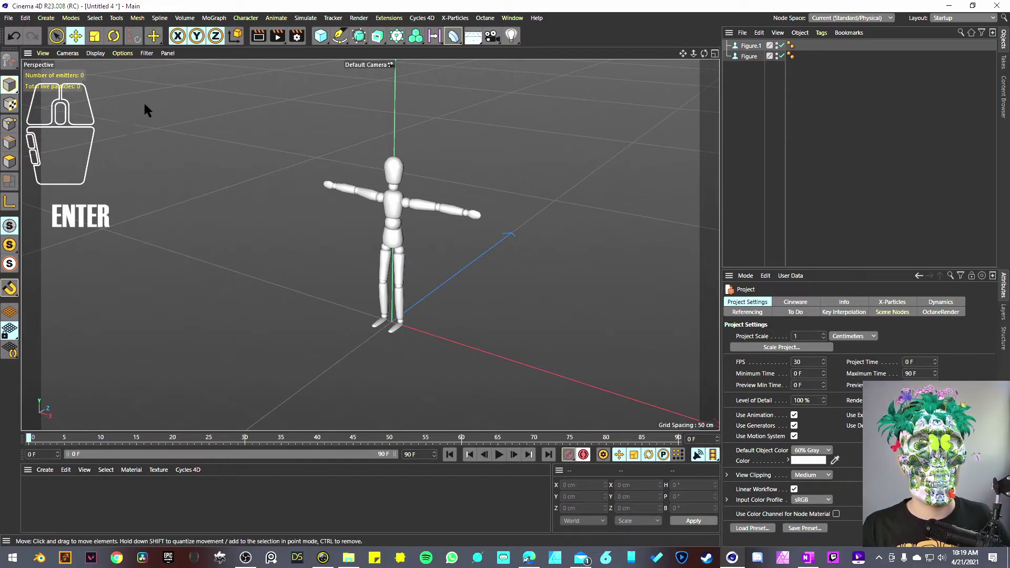
- Call up the V popup over the viewport to test its submenus
key(v)
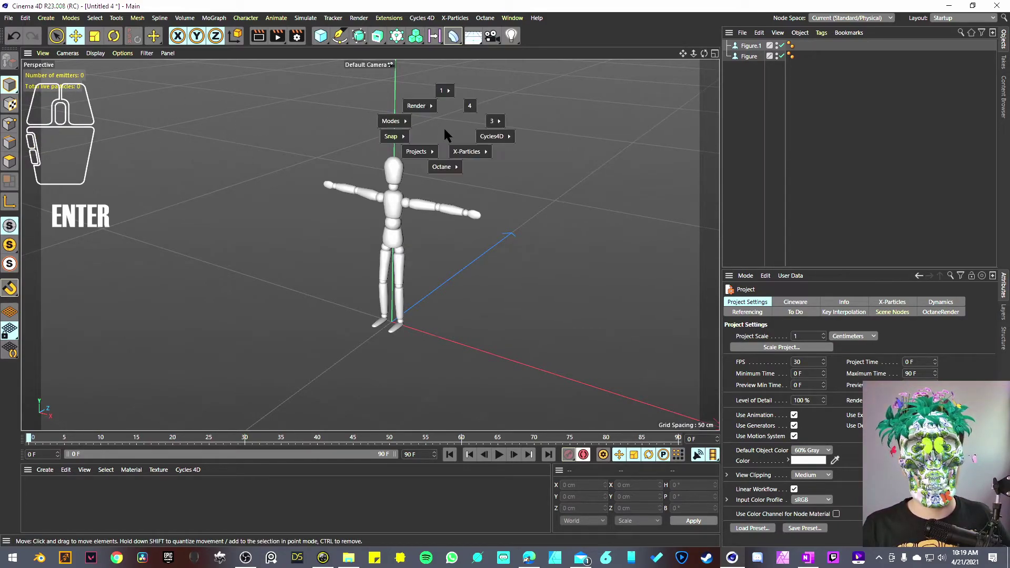
mouse_move(488, 138)
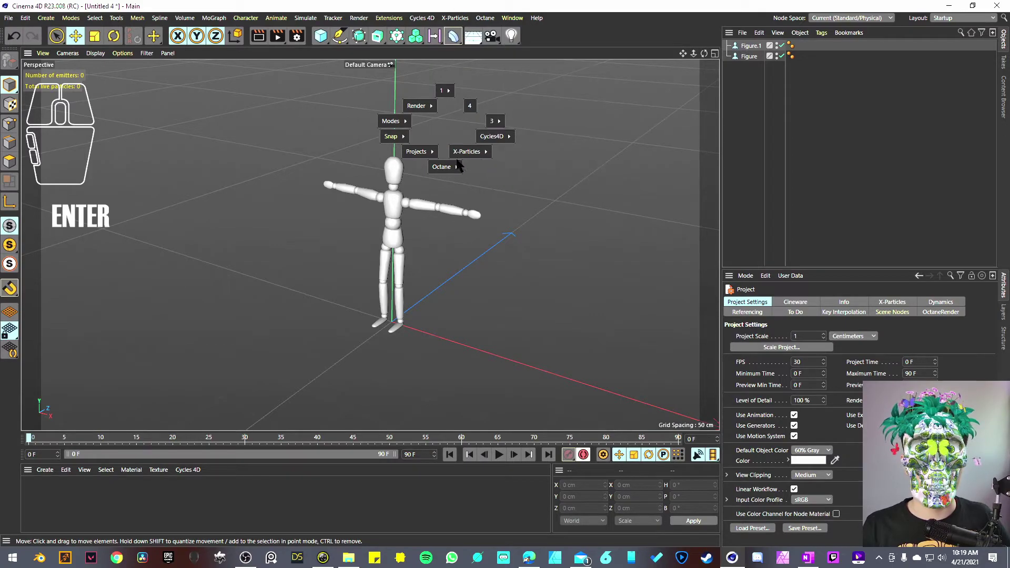
mouse_move(395, 134)
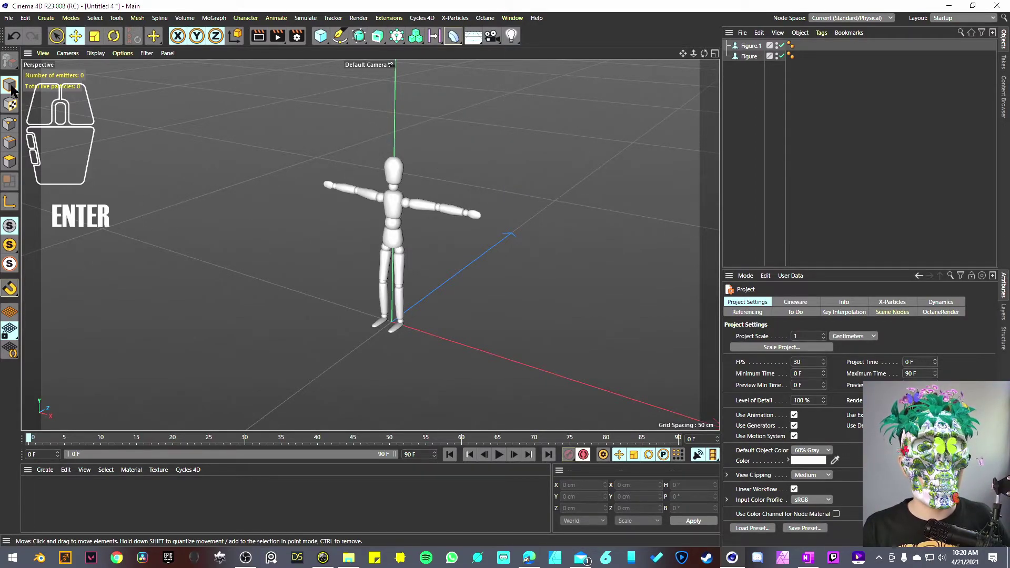
- Switch to Object mode and load M_GLOBAL_POPUP into the Customize Menus editor
drag(12, 88, 67, 125)
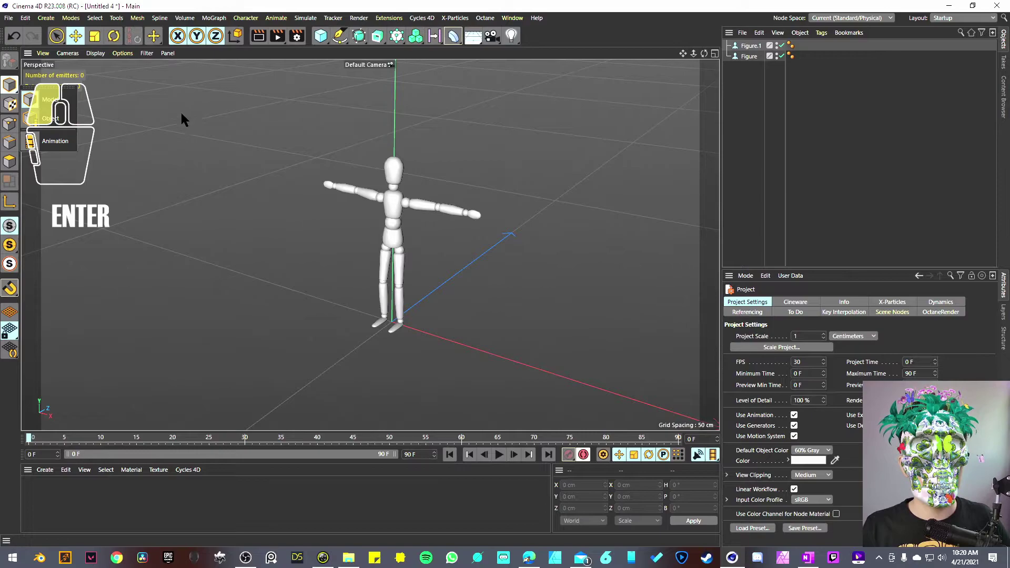
click(513, 17)
mouse_move(620, 35)
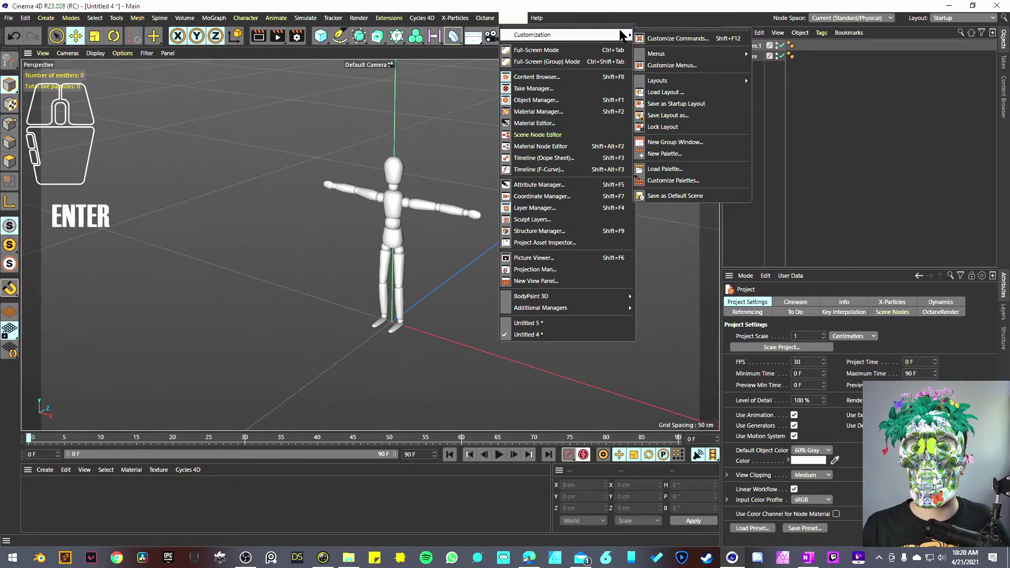
click(679, 66)
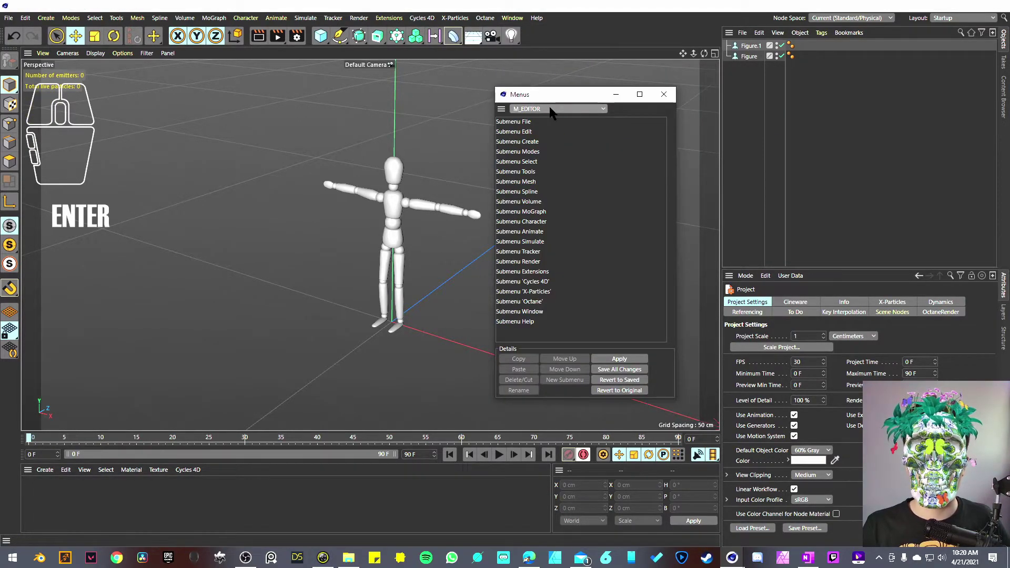
click(568, 103)
click(580, 215)
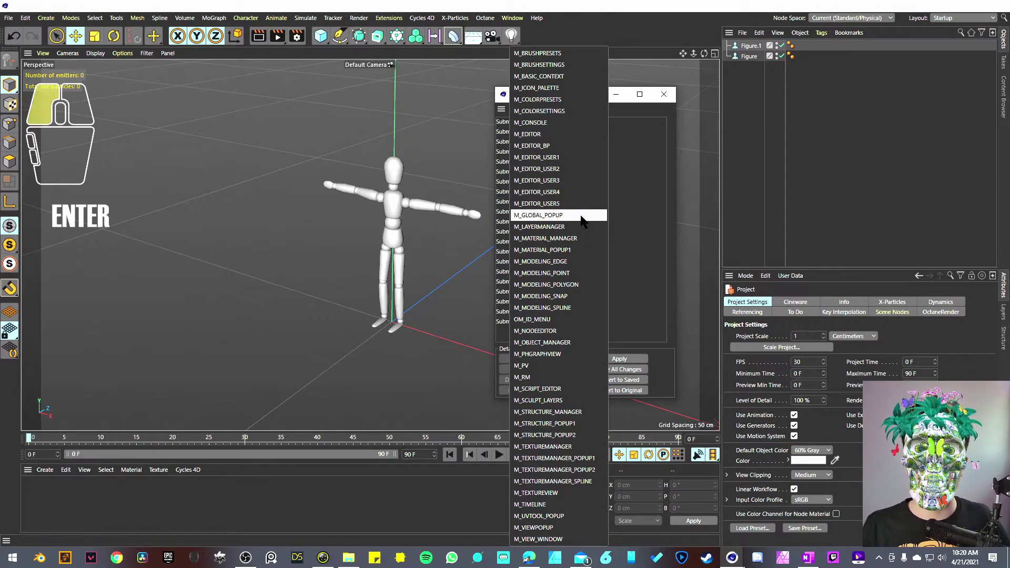
- Add the 'Use Object mode' command to the top of Submenu '1' and save all changes
click(512, 17)
mouse_move(604, 35)
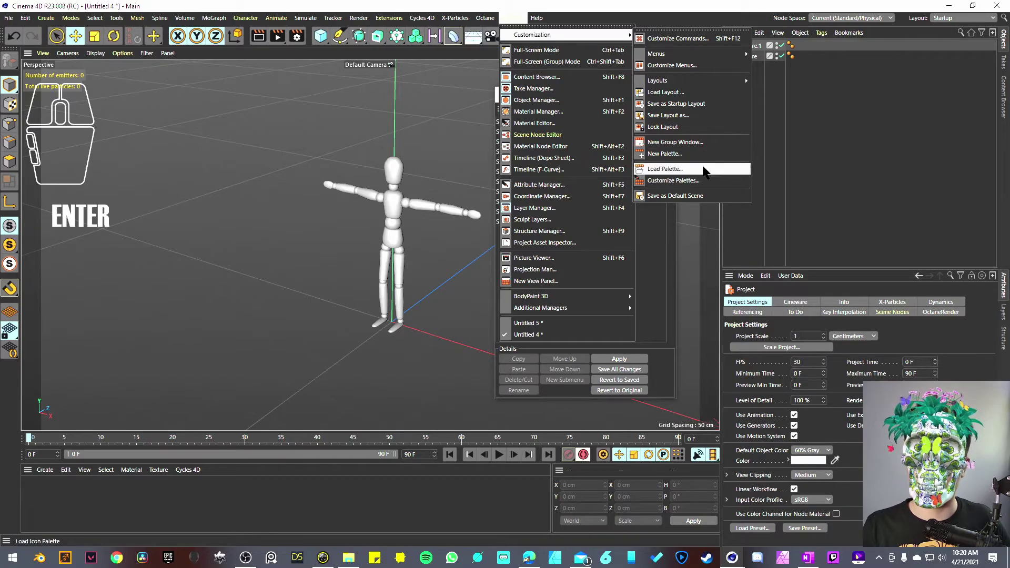
click(678, 38)
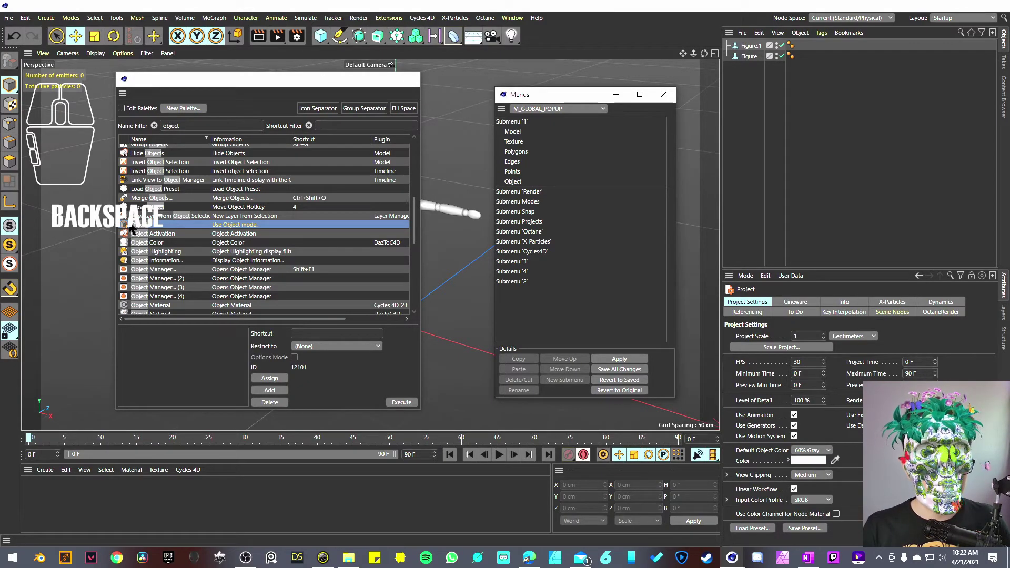
click(121, 109)
drag(511, 121, 510, 122)
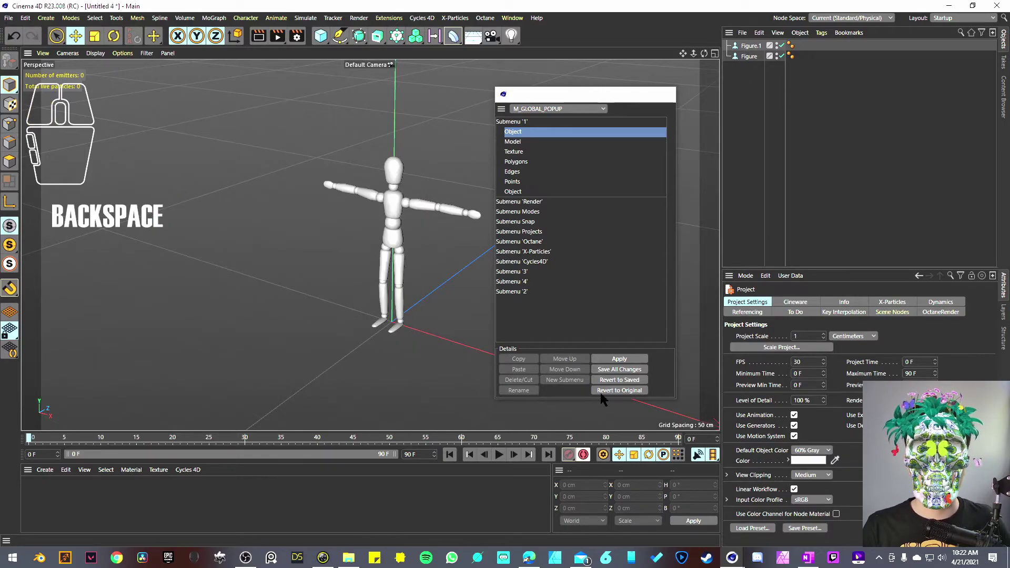
click(630, 369)
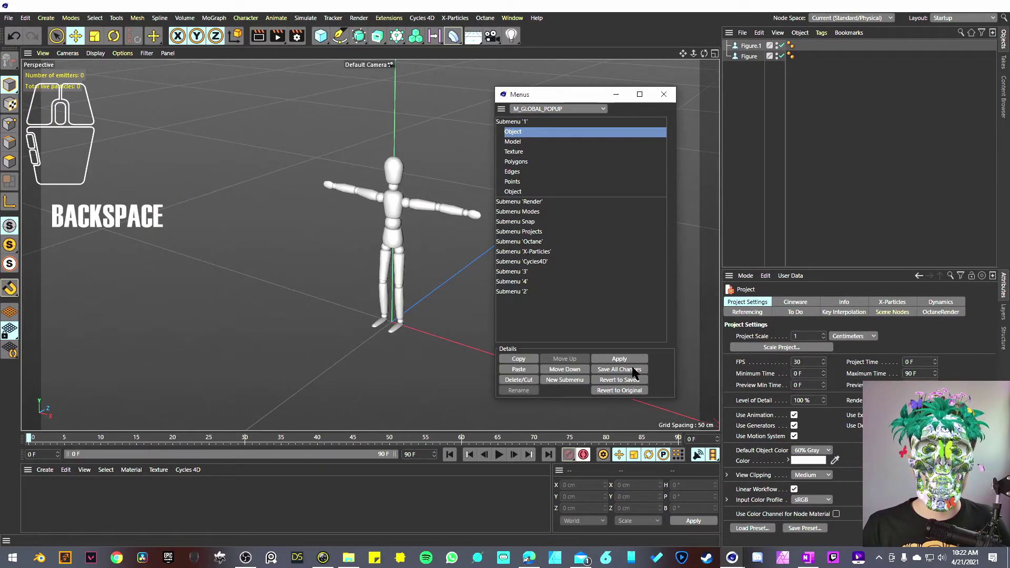
click(564, 186)
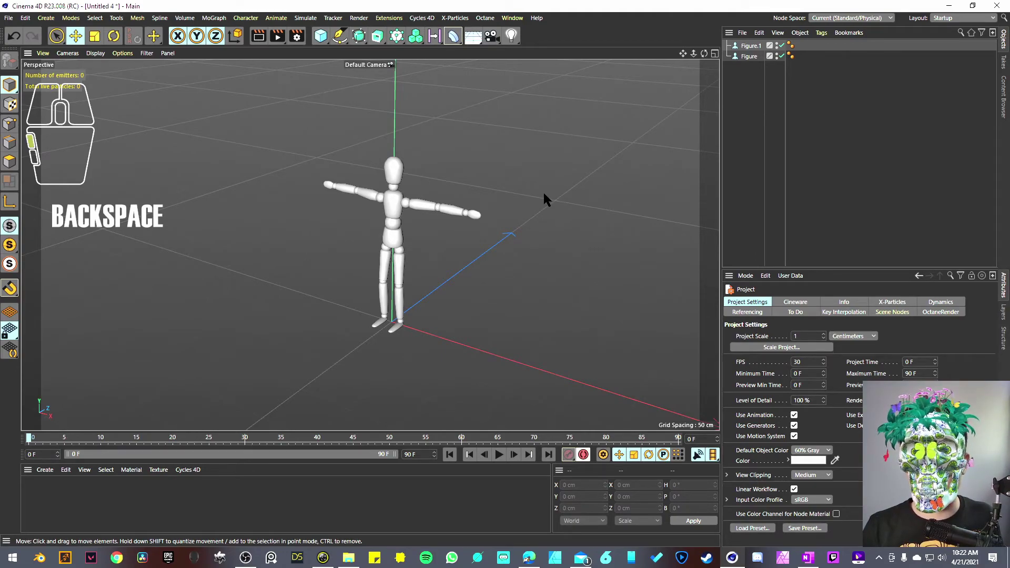
- Use the V popup to show submenu '1' listing Object, Model, Texture, Polygons, Edges and Points
key(v)
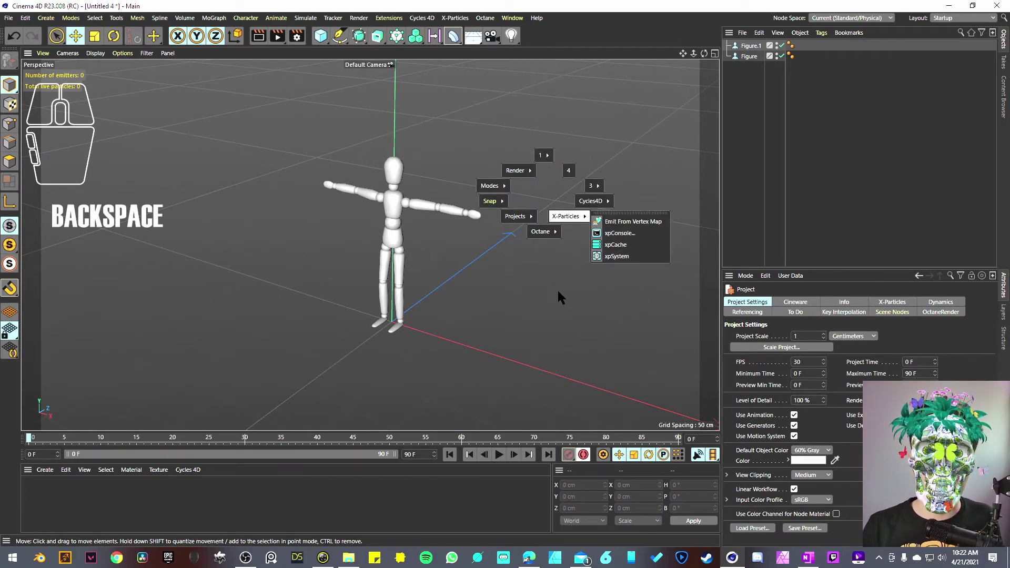
key(v)
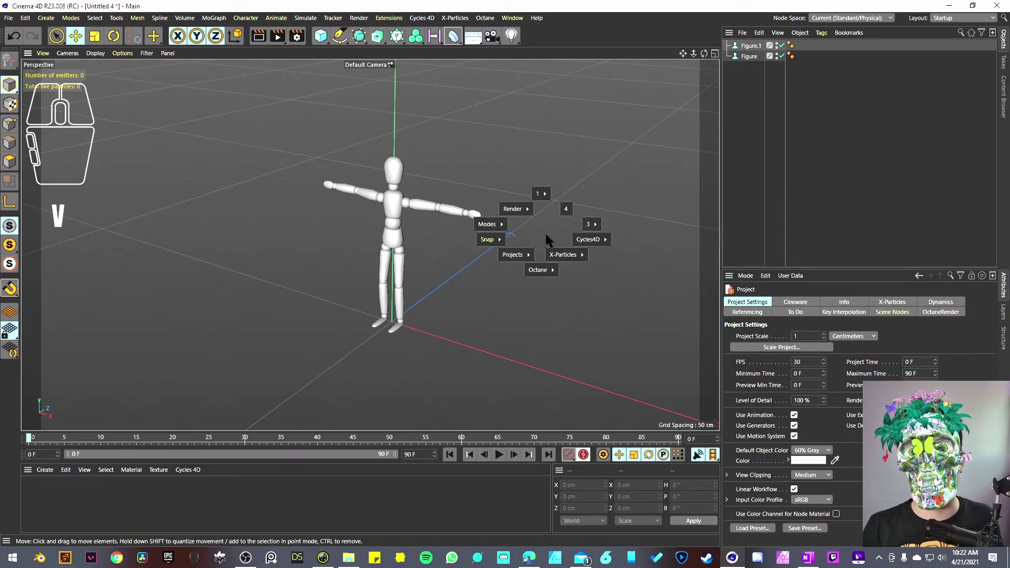
mouse_move(539, 195)
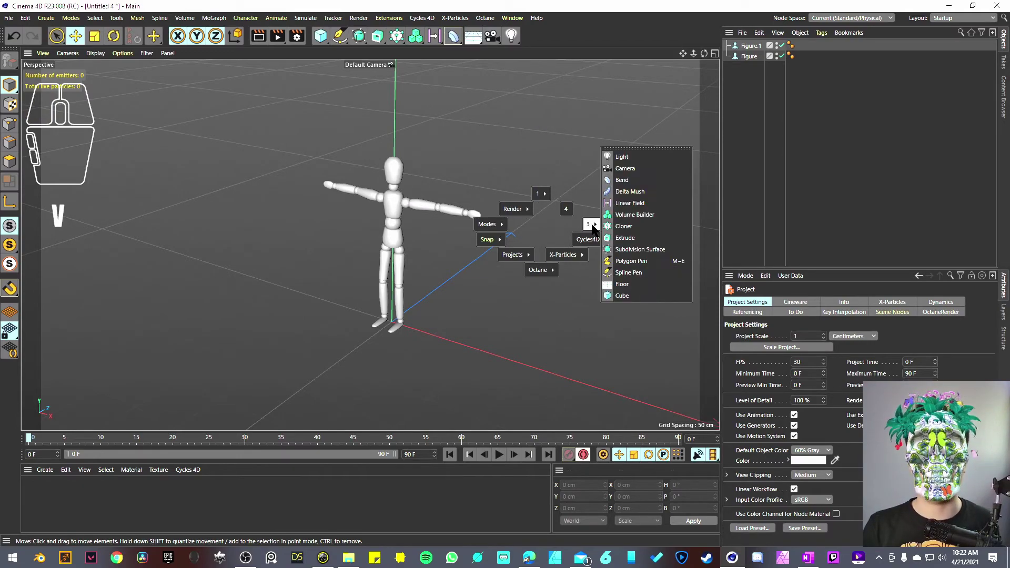
mouse_move(564, 258)
mouse_move(539, 271)
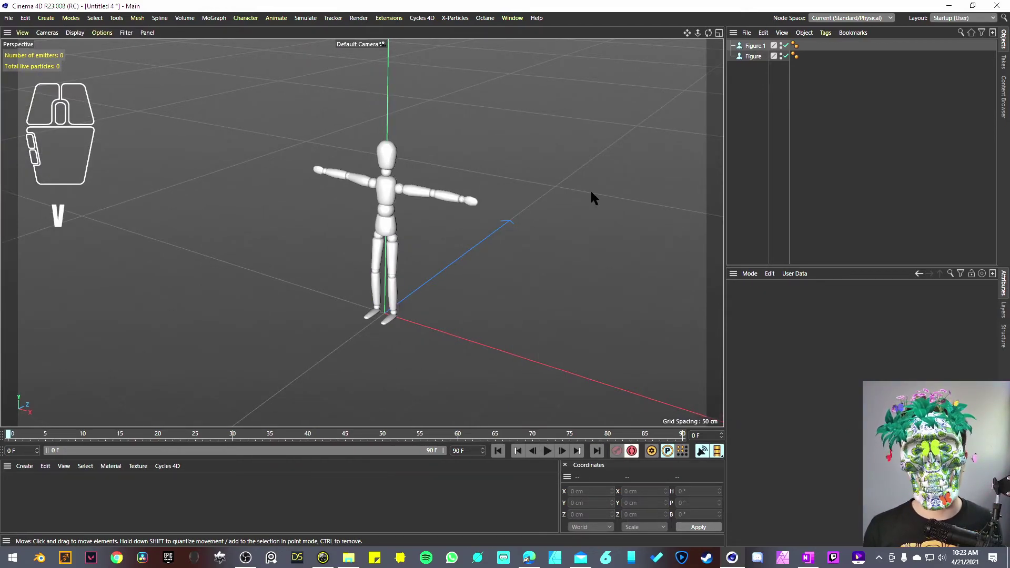
key(v)
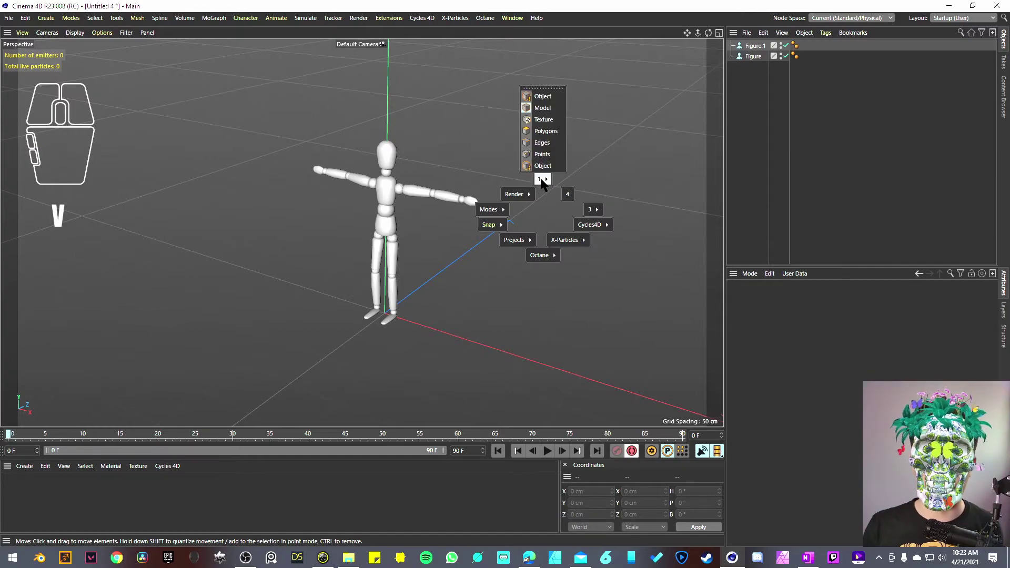
mouse_move(596, 226)
mouse_move(549, 259)
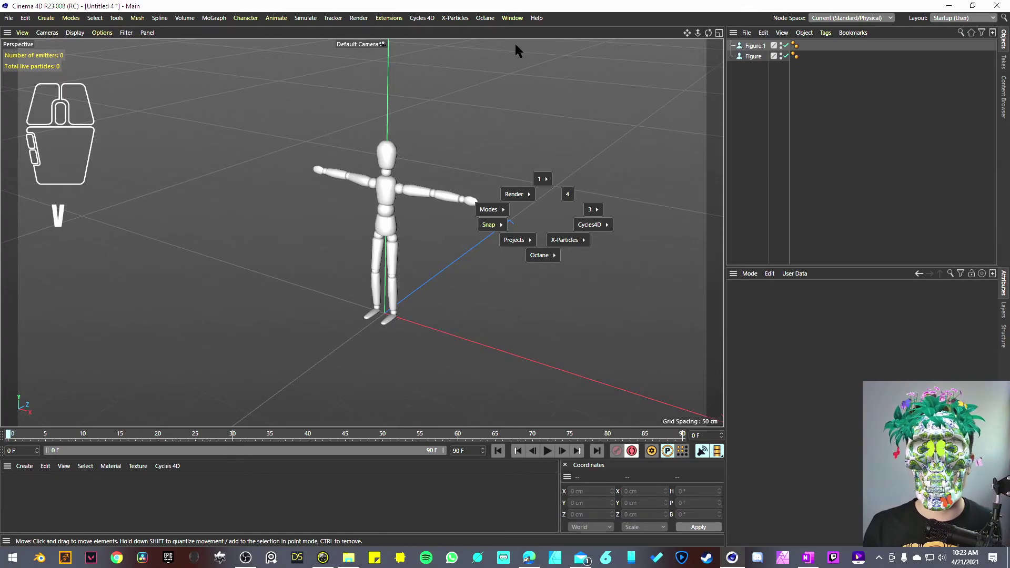
mouse_move(544, 180)
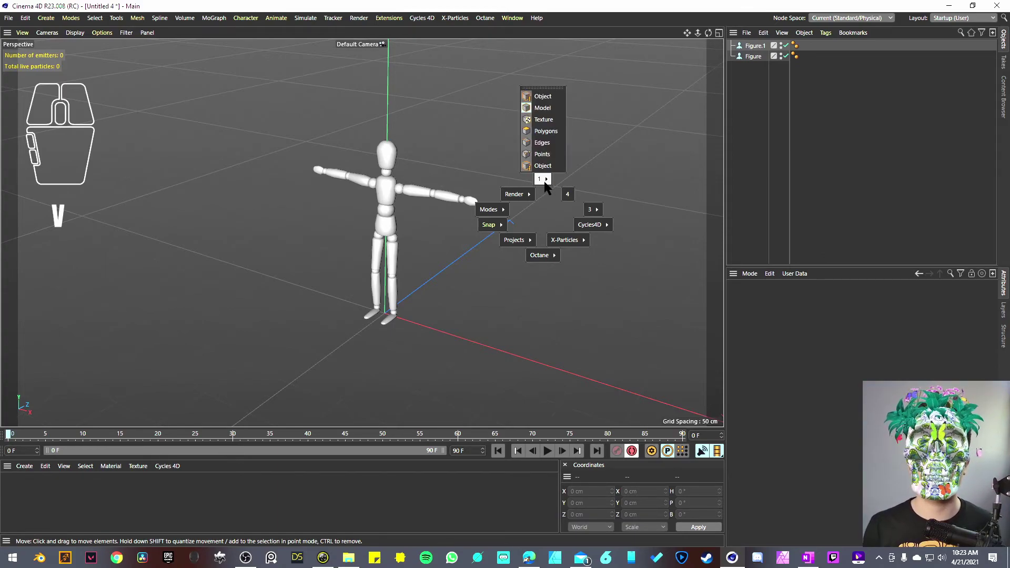